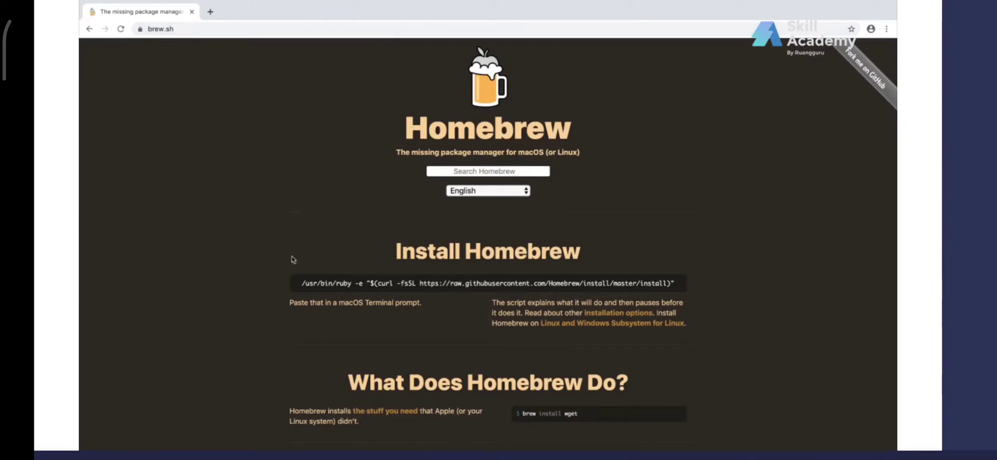
Copy the Homebrew install command from brew.sh, run it in Terminal, continue the installation and enter the account password.
{"action": "left_click_drag", "start_coordinate": [301, 283], "coordinate": [674, 292]}
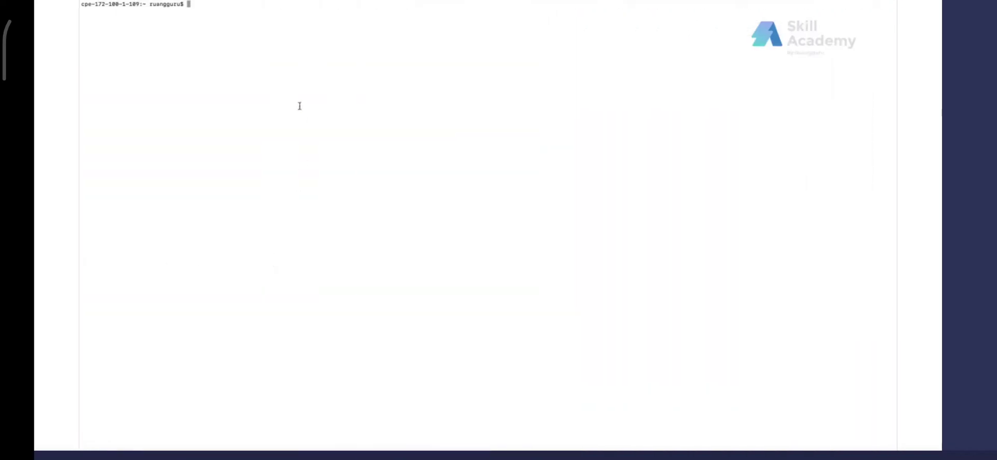
{"action": "type", "text": "/usr/bin/ruby -e \"$(curl -fsSL https://raw.githubusercontent.com/Homebrew/install/master/install)\""}
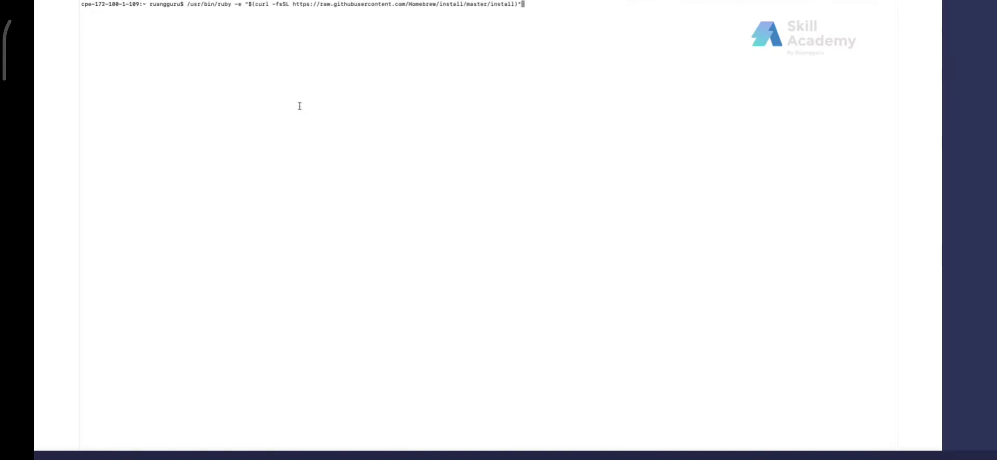
{"action": "key", "text": "Return"}
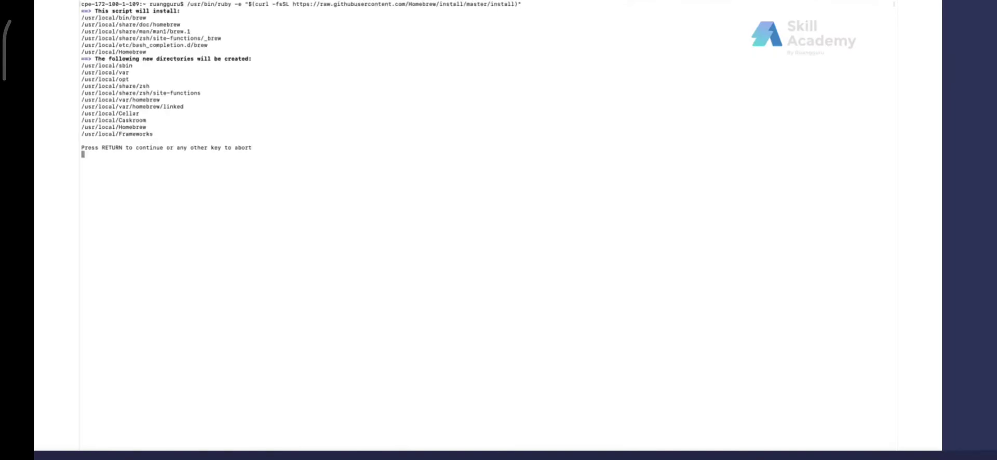
{"action": "key", "text": "Return"}
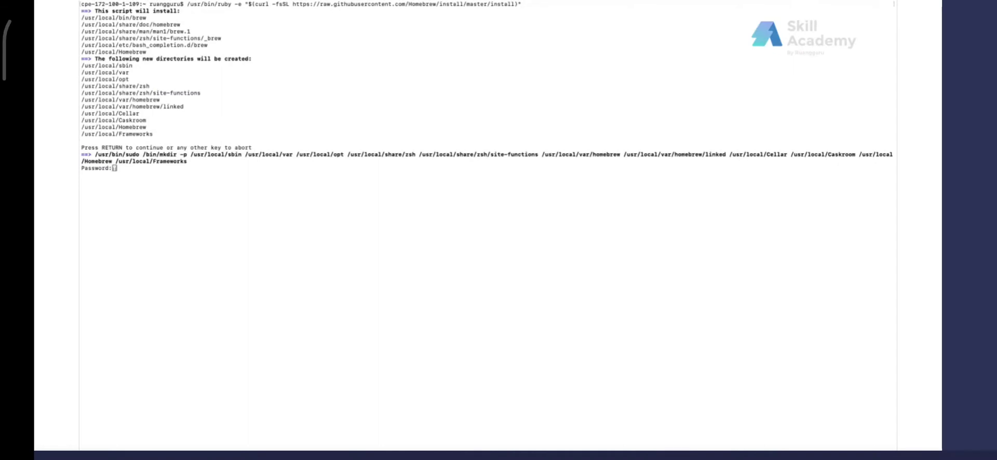
{"action": "key", "text": "Return"}
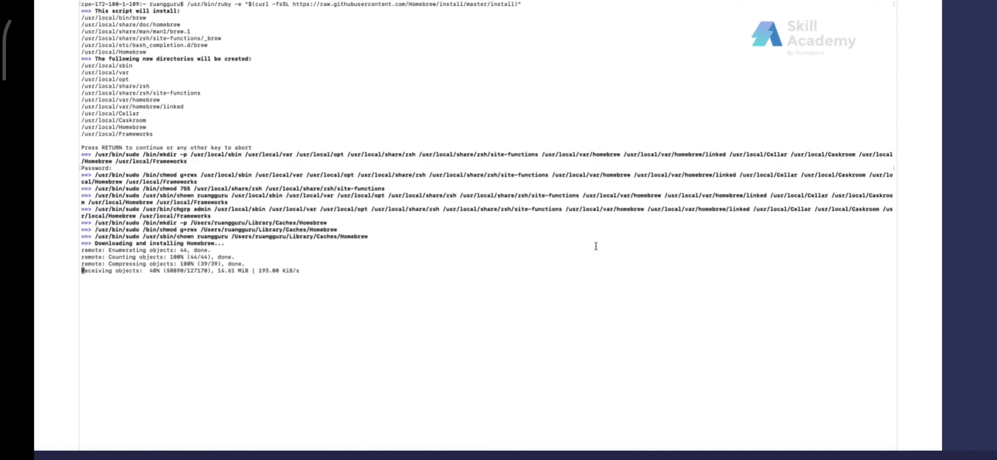
Review the Homebrew installation output from the directory setup through the list of fetched tags.
{"action": "scroll", "coordinate": [653, 266], "scroll_direction": "down", "scroll_amount": 2}
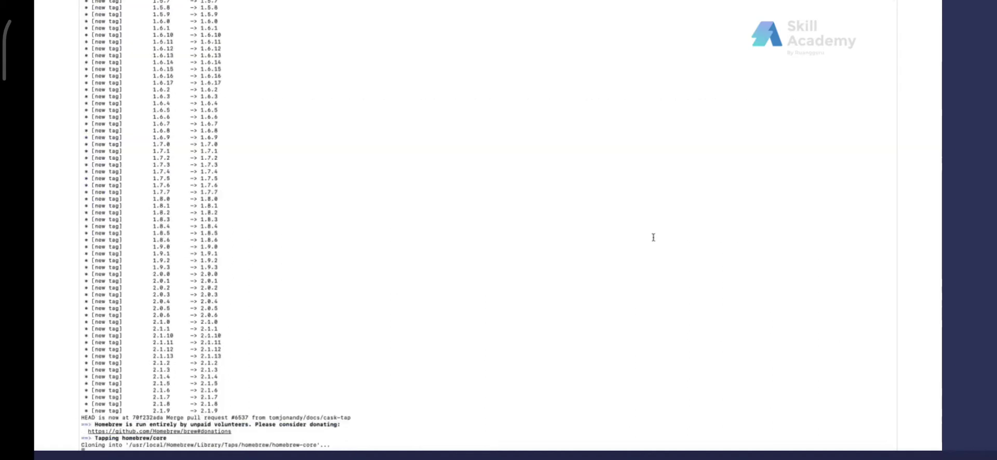
{"action": "scroll", "coordinate": [530, 286], "scroll_direction": "up", "scroll_amount": 3}
{"action": "scroll", "coordinate": [530, 286], "scroll_direction": "up", "scroll_amount": 10}
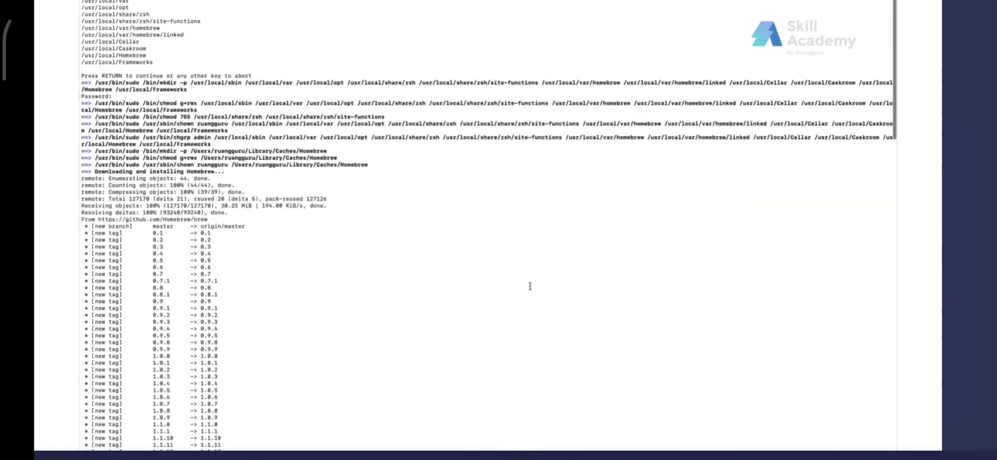
{"action": "scroll", "coordinate": [530, 286], "scroll_direction": "down", "scroll_amount": 3}
{"action": "scroll", "coordinate": [530, 286], "scroll_direction": "down", "scroll_amount": 3}
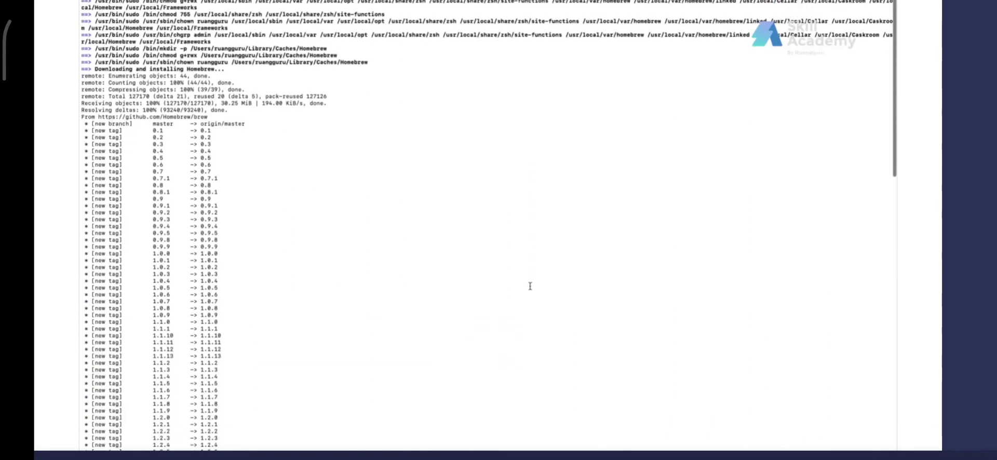
{"action": "scroll", "coordinate": [530, 286], "scroll_direction": "down", "scroll_amount": 5}
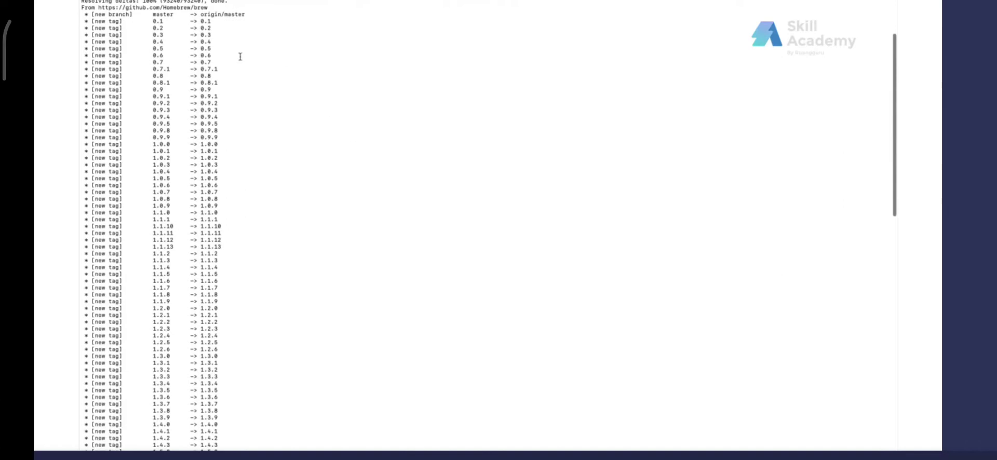
{"action": "scroll", "coordinate": [190, 164], "scroll_direction": "down", "scroll_amount": 20}
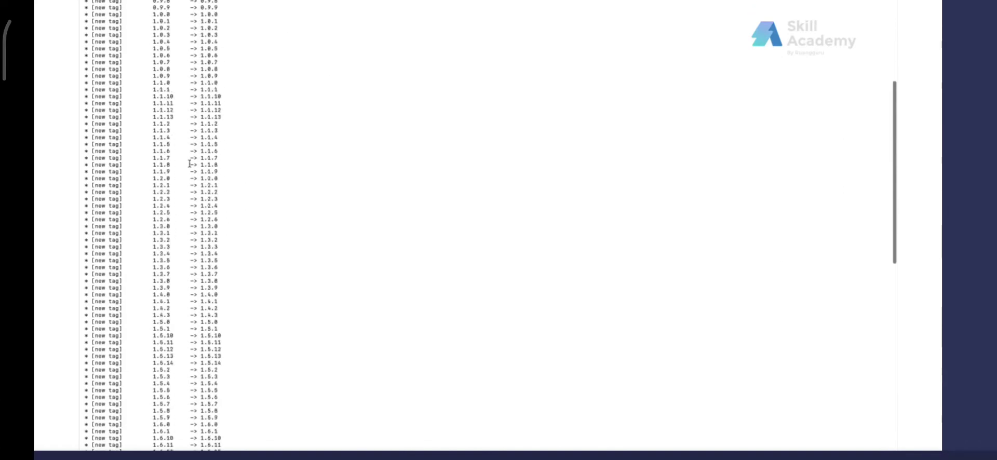
{"action": "scroll", "coordinate": [190, 164], "scroll_direction": "down", "scroll_amount": 5}
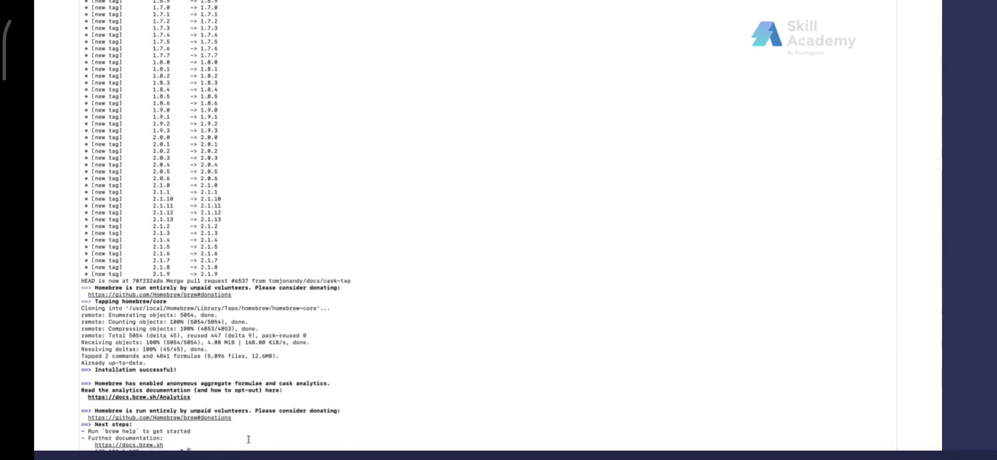
Add the Homebrew tap adoptopenjdk/openjdk and install Java with brew cask install adoptopenjdk8.
{"action": "type", "text": "brew ta"}
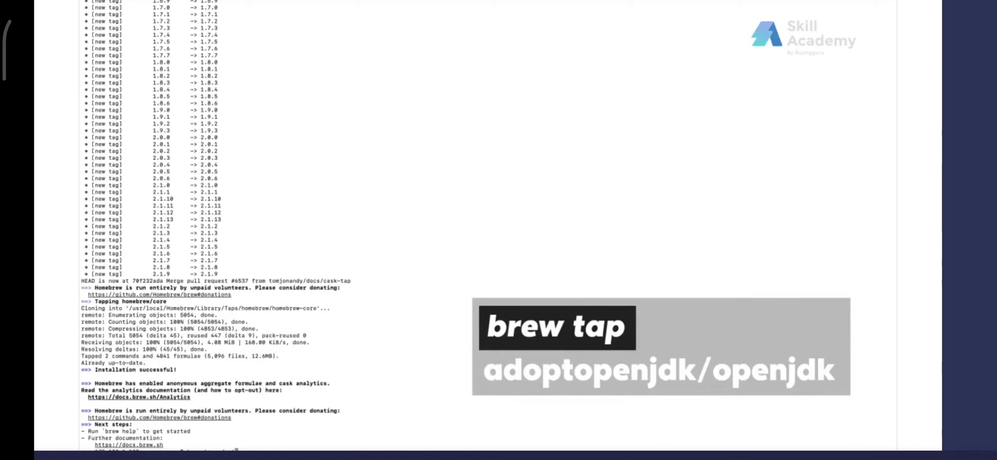
{"action": "type", "text": "pjdk"}
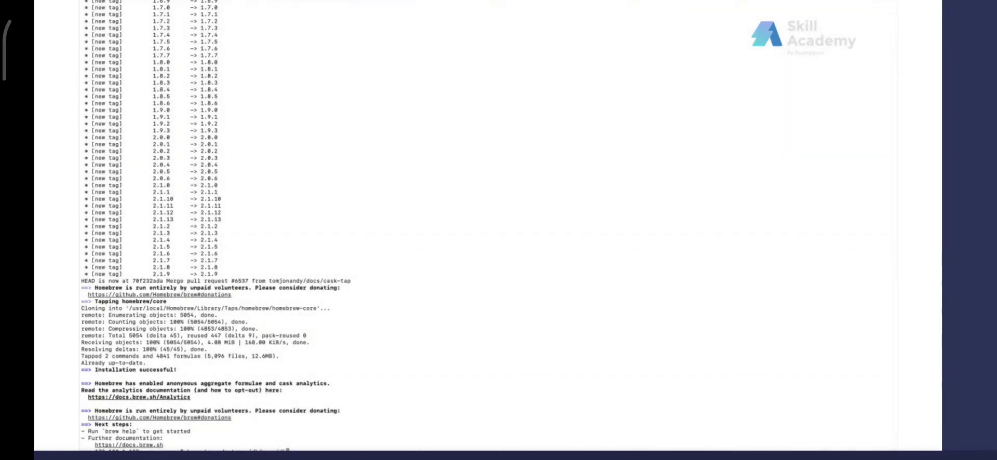
{"action": "scroll", "coordinate": [216, 247], "scroll_direction": "down", "scroll_amount": 1}
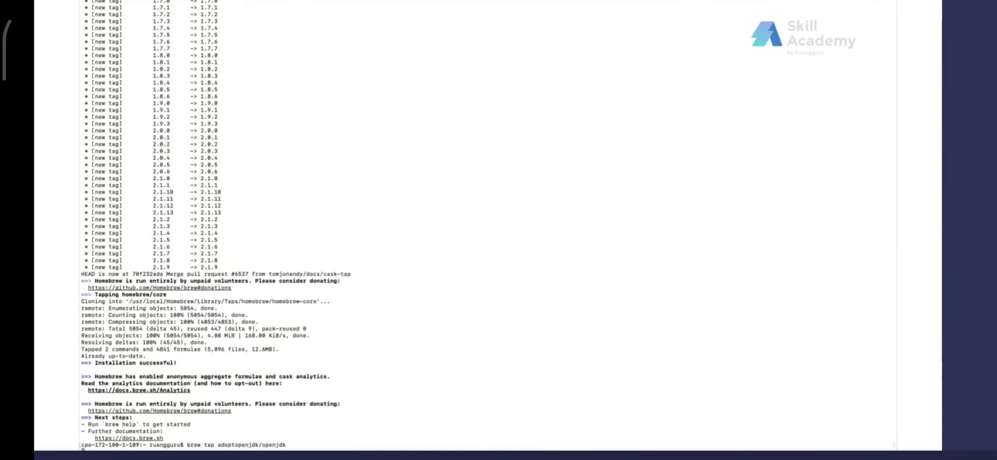
{"action": "key", "text": "Return"}
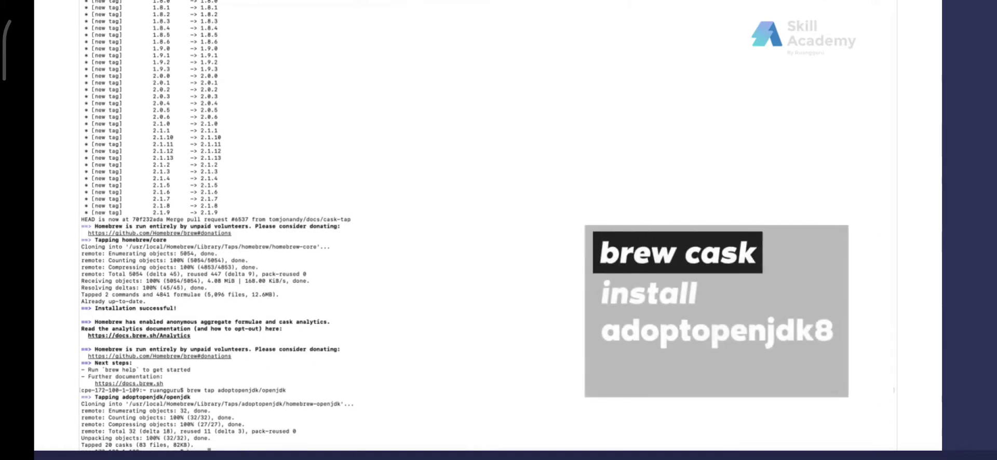
{"action": "type", "text": "all adop"}
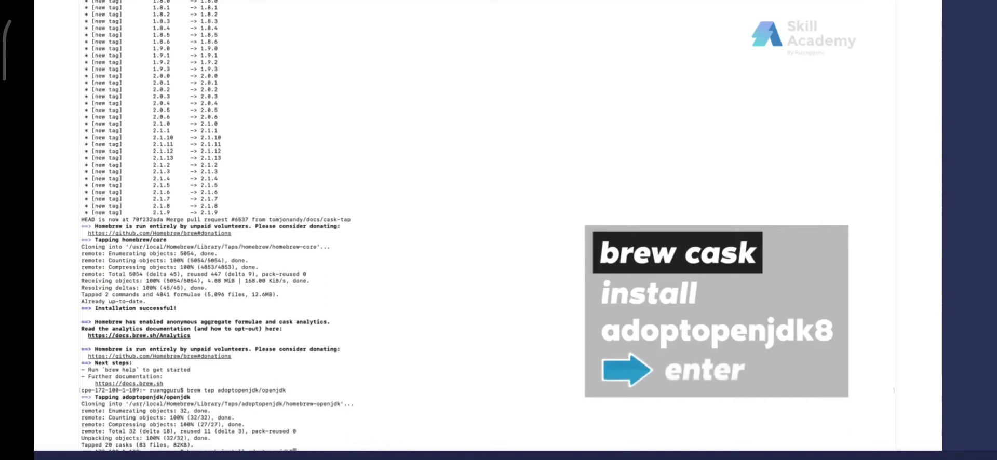
{"action": "key", "text": "Return"}
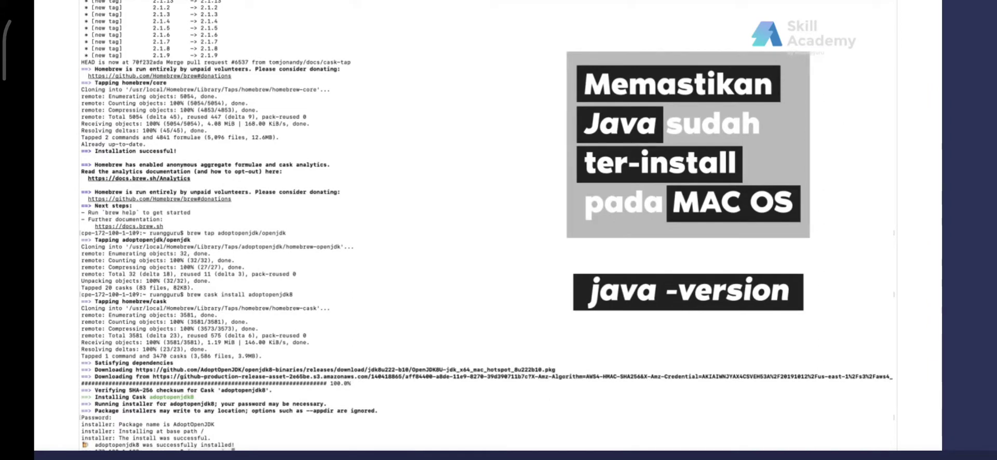
Check the installed Java version with java -version, add blank prompt lines and run the same check again.
{"action": "type", "text": "java -version"}
{"action": "key", "text": "Return"}
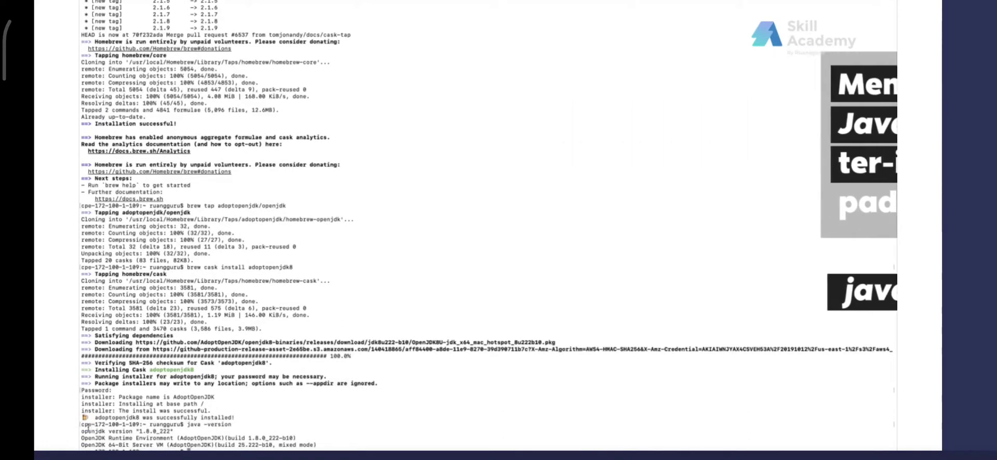
{"action": "key", "text": "Return"}
{"action": "key", "text": "Return"}
{"action": "key", "text": "Return"}
{"action": "key", "text": "Return"}
{"action": "key", "text": "Return"}
{"action": "key", "text": "Return"}
{"action": "key", "text": "Return"}
{"action": "key", "text": "Return"}
{"action": "key", "text": "Return"}
{"action": "key", "text": "Return"}
{"action": "key", "text": "Return"}
{"action": "key", "text": "Return"}
{"action": "key", "text": "Return"}
{"action": "key", "text": "Return"}
{"action": "key", "text": "Return"}
{"action": "key", "text": "Return"}
{"action": "key", "text": "Return"}
{"action": "key", "text": "Return"}
{"action": "key", "text": "Return"}
{"action": "key", "text": "Return"}
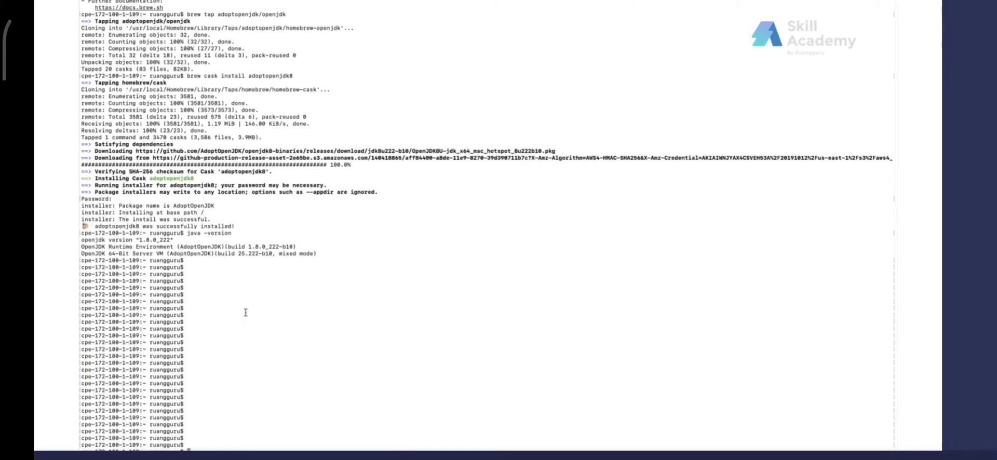
{"action": "type", "text": "java -vers"}
{"action": "type", "text": "ion"}
{"action": "key", "text": "Return"}
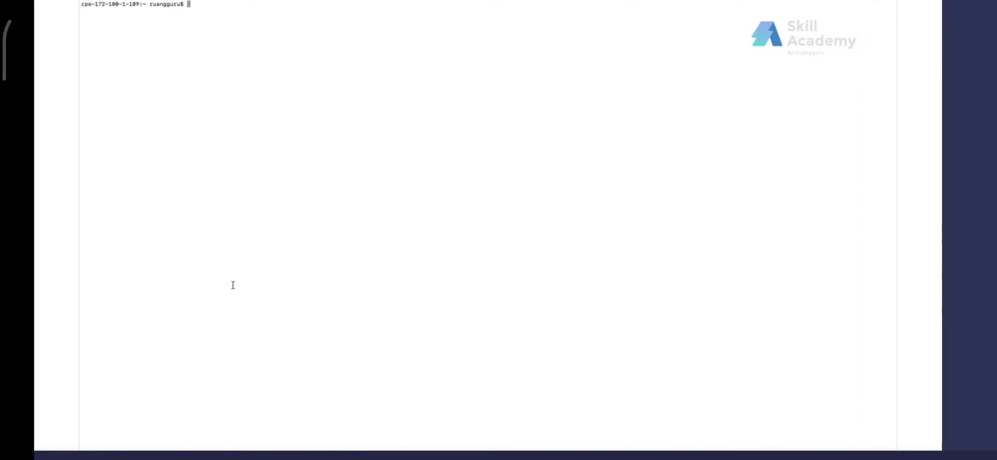
Install the Kotlin compiler with the command brew install kotlin.
{"action": "type", "text": "brew install kotlin"}
{"action": "key", "text": "Return"}
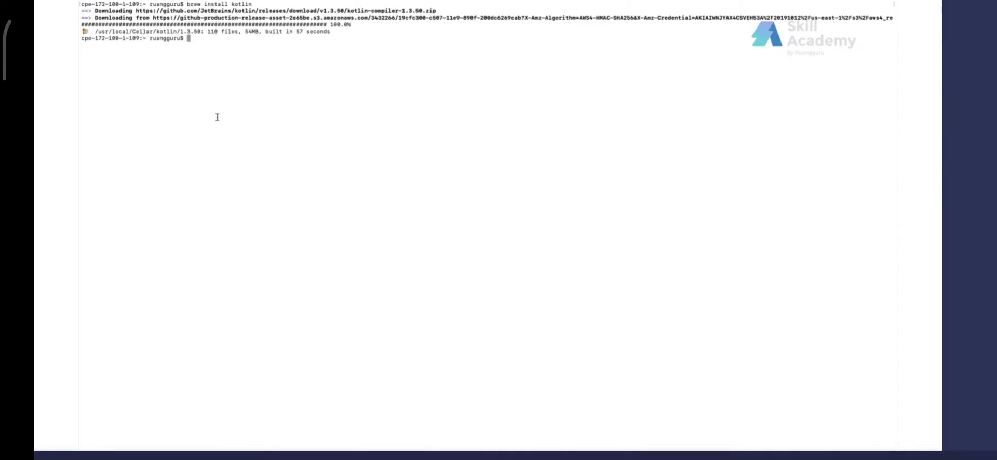
Check the Kotlin runtime and compiler versions with kotlin -version and kotlinc -version.
{"action": "type", "text": "kotlin -version"}
{"action": "key", "text": "Return"}
{"action": "type", "text": "ko"}
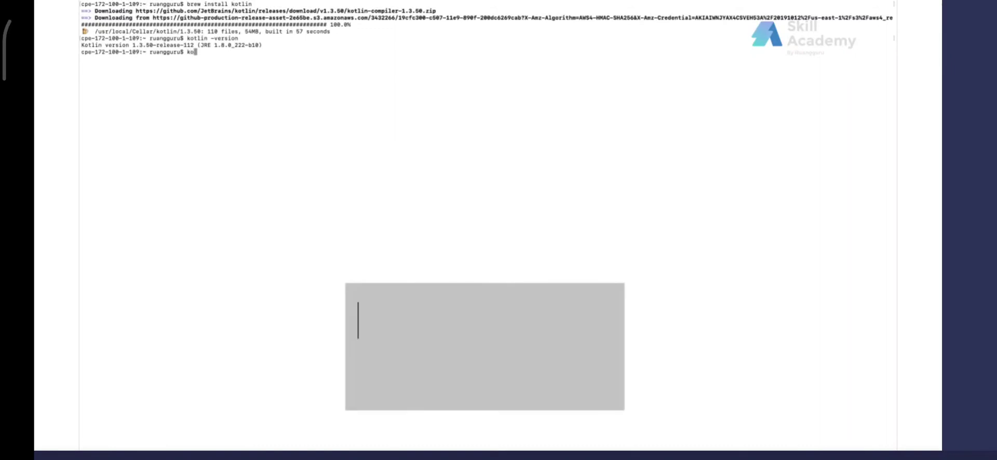
{"action": "type", "text": "tlinc "}
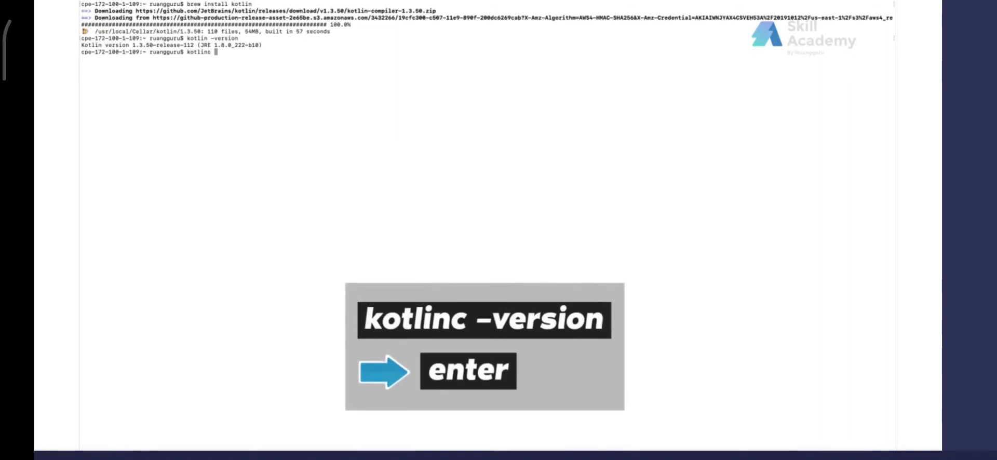
{"action": "type", "text": "-version"}
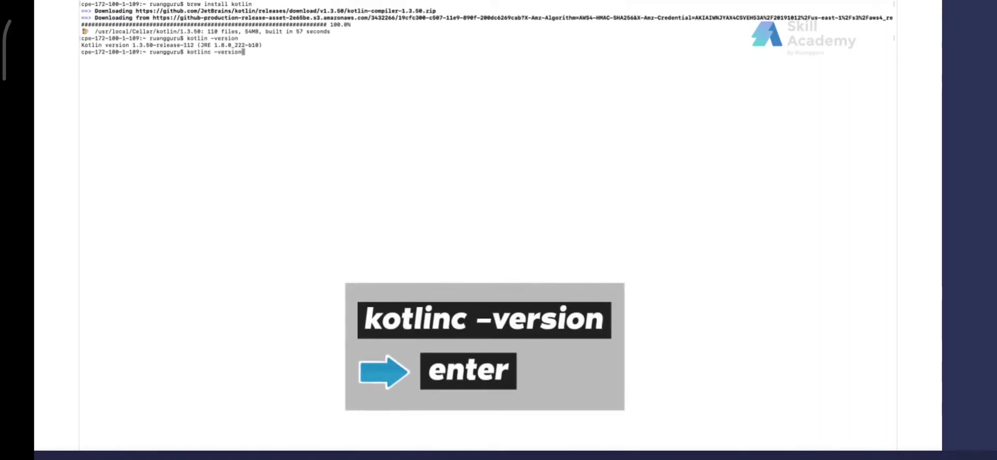
{"action": "key", "text": "Return"}
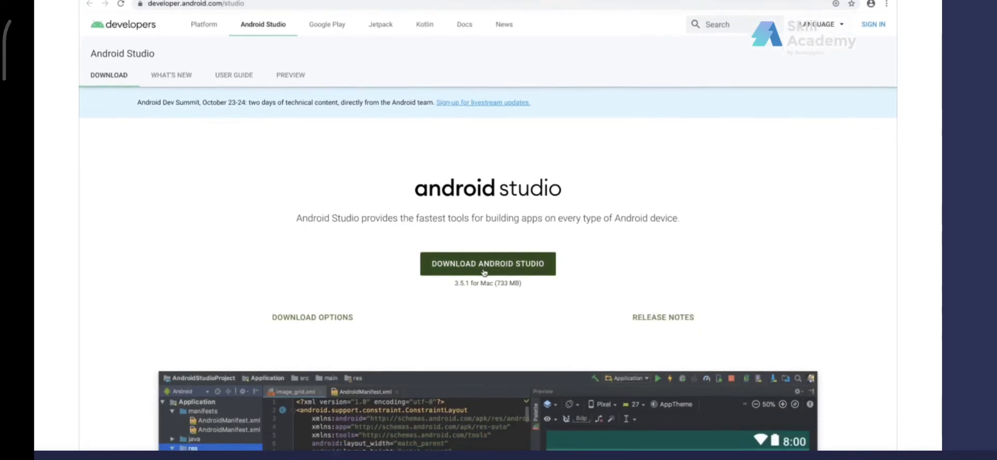
Download Android Studio for Mac from developer.android.com/studio in the browser, agreeing to the terms and conditions.
{"action": "left_click", "coordinate": [483, 272]}
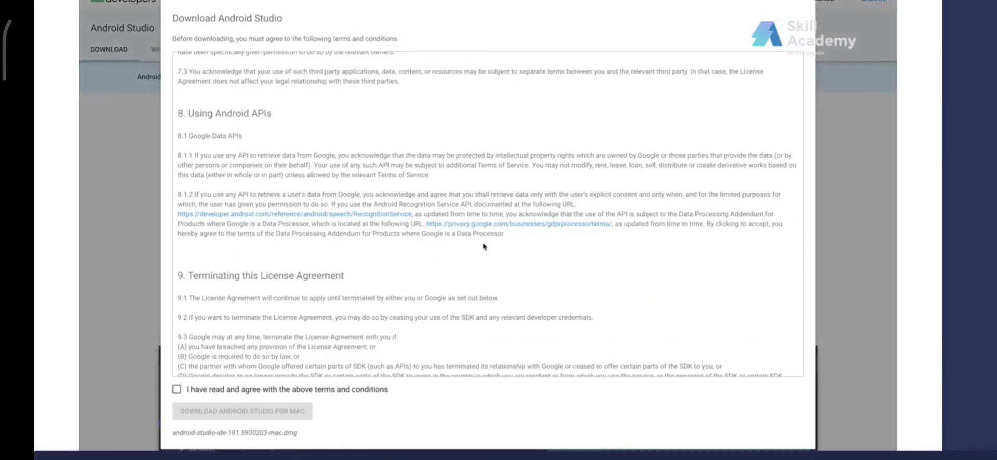
{"action": "scroll", "coordinate": [366, 284], "scroll_direction": "down", "scroll_amount": 8}
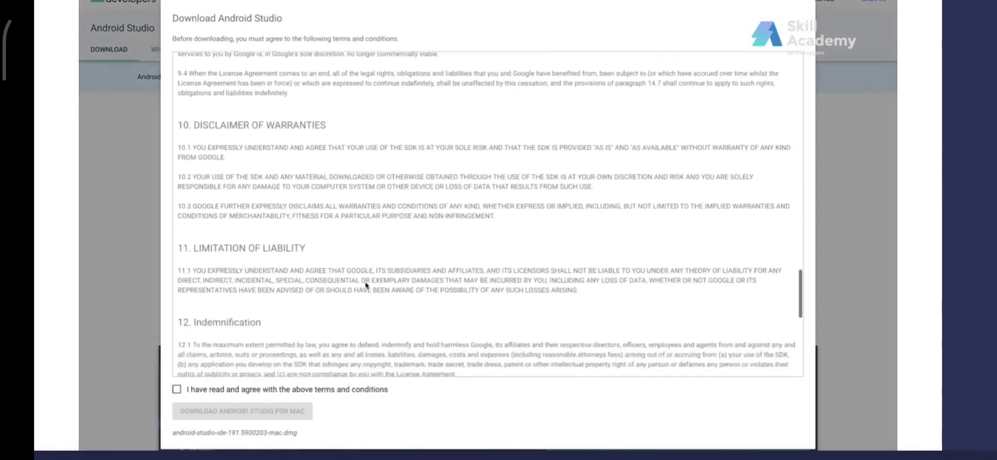
{"action": "scroll", "coordinate": [366, 284], "scroll_direction": "down", "scroll_amount": 8}
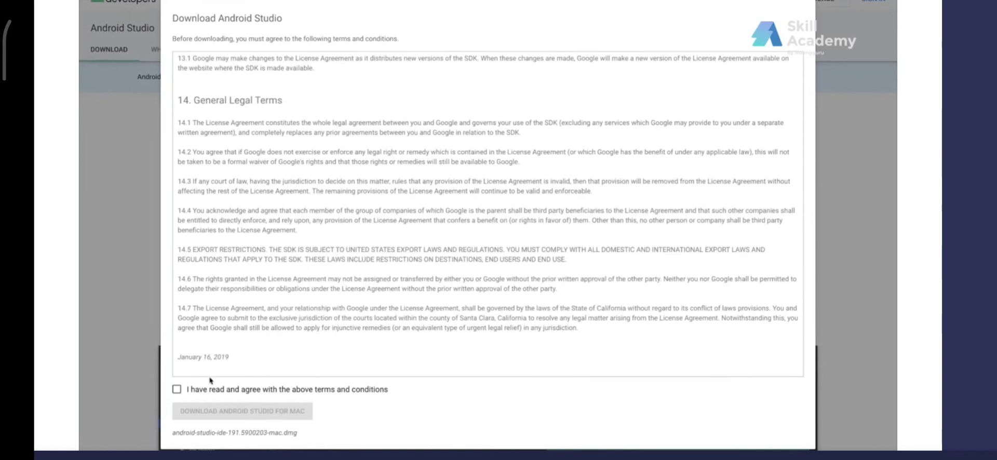
{"action": "left_click", "coordinate": [176, 391]}
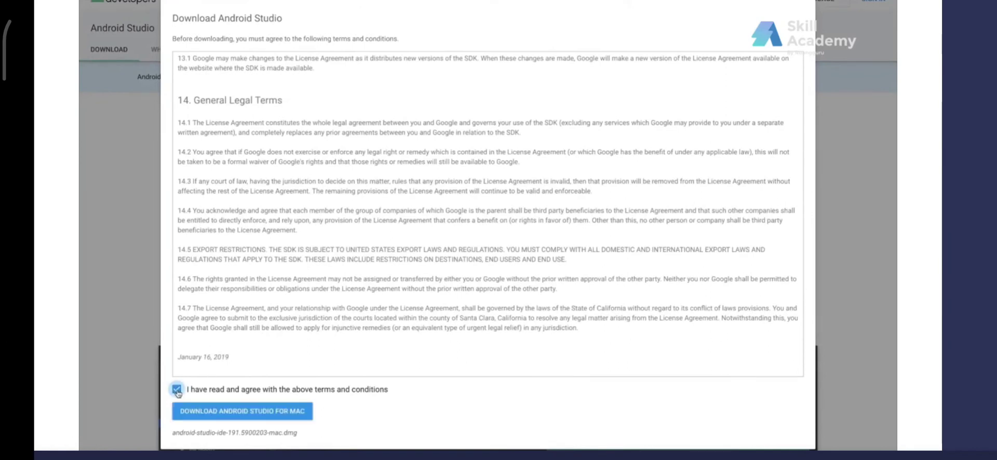
{"action": "left_click", "coordinate": [245, 417]}
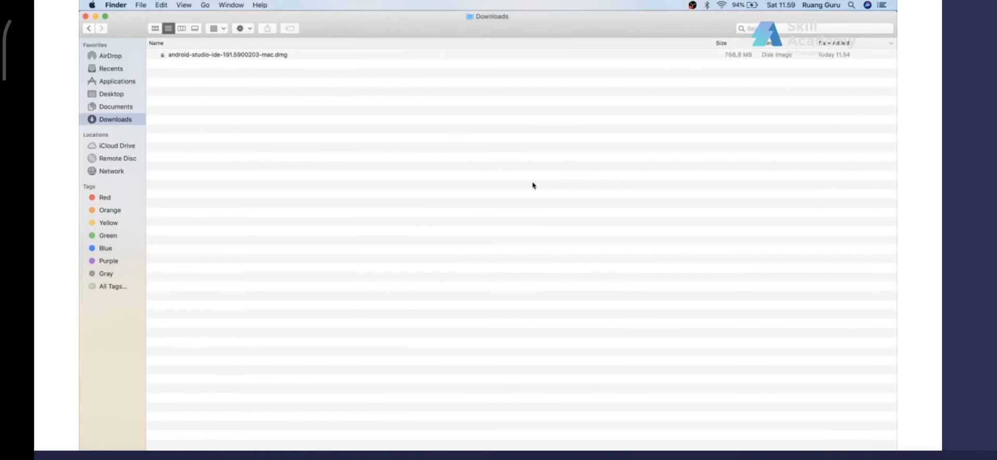
In Finder, install Android Studio from android-studio-ide-191.5900203-mac.dmg into the Applications folder and eject the mounted disk image.
{"action": "double_click", "coordinate": [242, 56]}
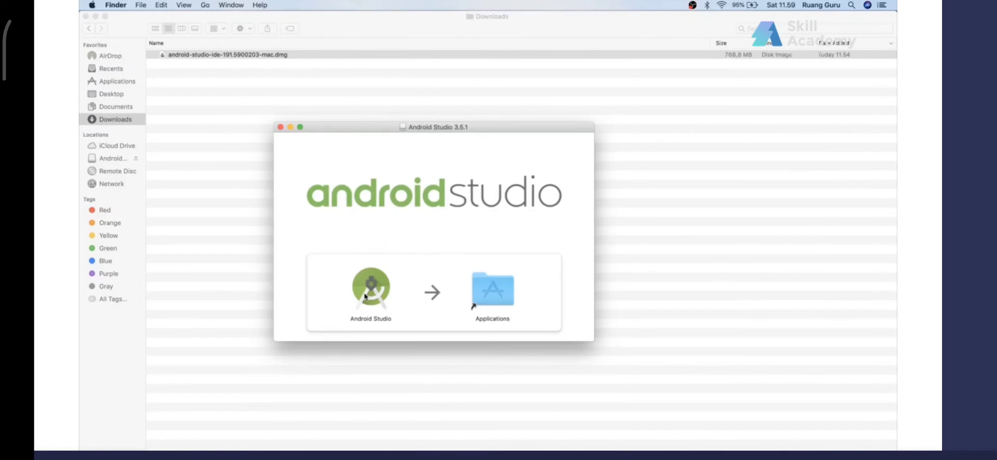
{"action": "left_click_drag", "start_coordinate": [365, 297], "coordinate": [488, 300]}
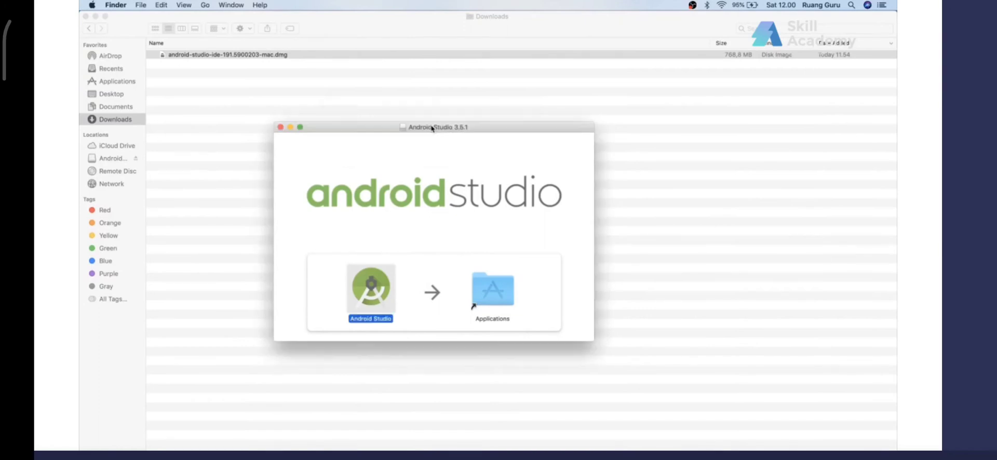
{"action": "left_click", "coordinate": [280, 128]}
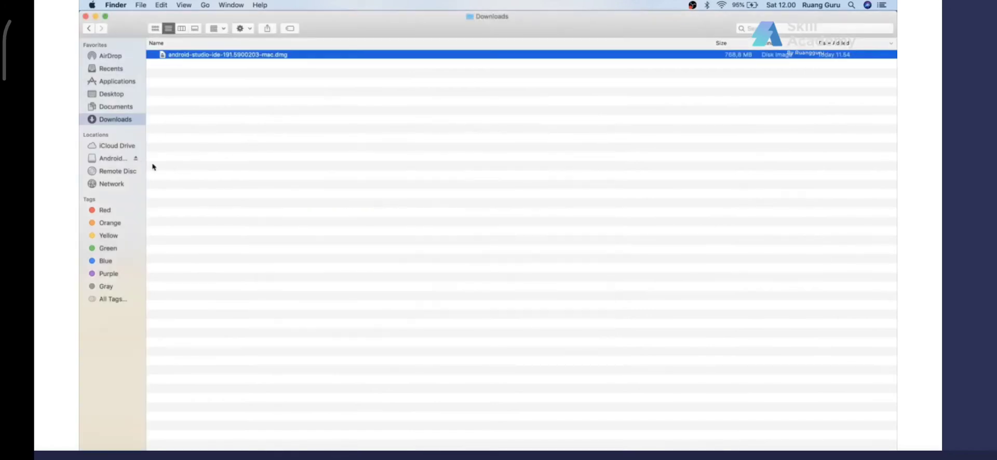
{"action": "left_click", "coordinate": [135, 158]}
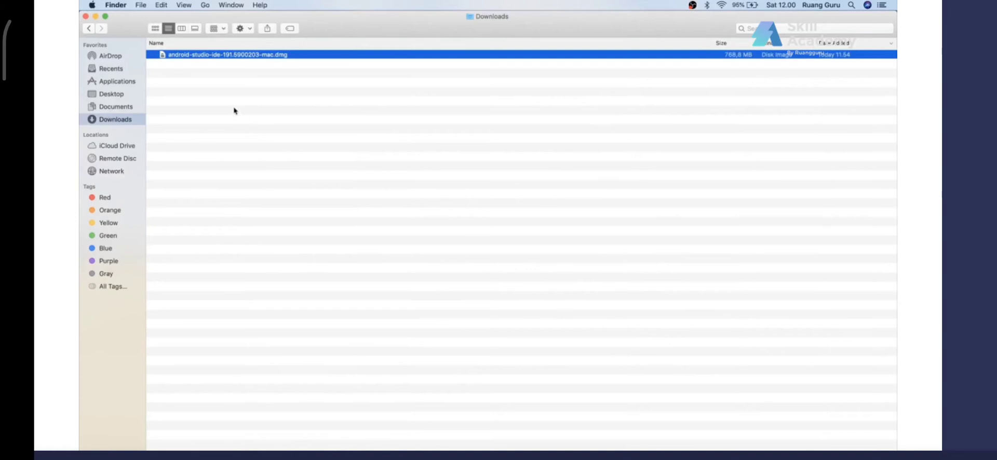
{"action": "left_click", "coordinate": [202, 162]}
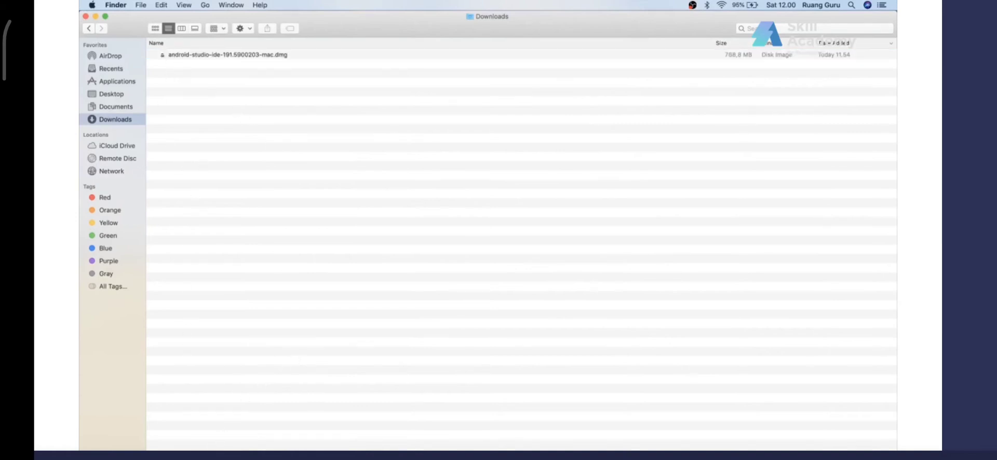
Launch Android Studio from the installed applications, approve opening the downloaded app and close the Downloads window.
{"action": "key", "text": "F4"}
{"action": "scroll", "coordinate": [435, 363], "scroll_direction": "right", "scroll_amount": 3}
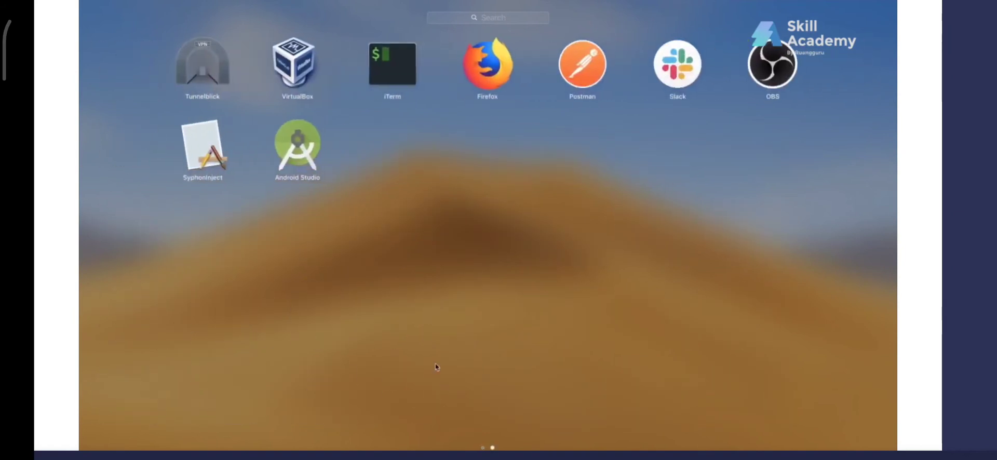
{"action": "left_click", "coordinate": [296, 154]}
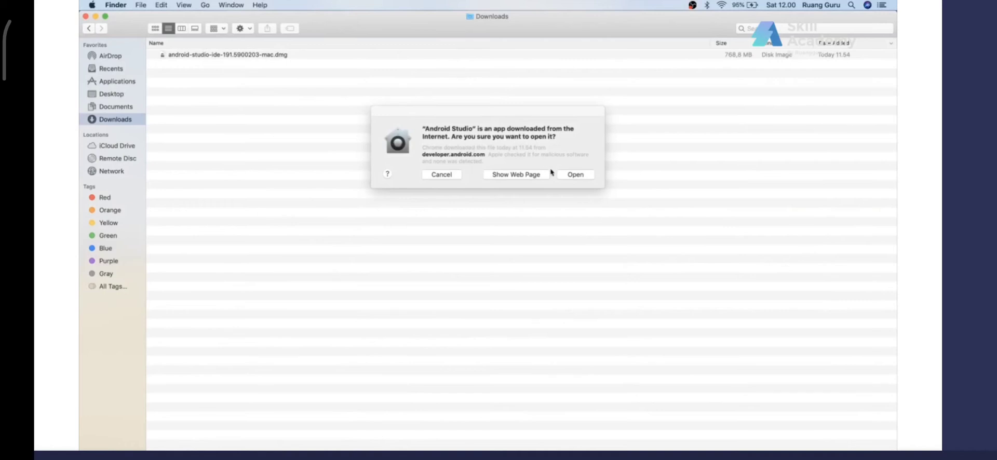
{"action": "left_click", "coordinate": [572, 175]}
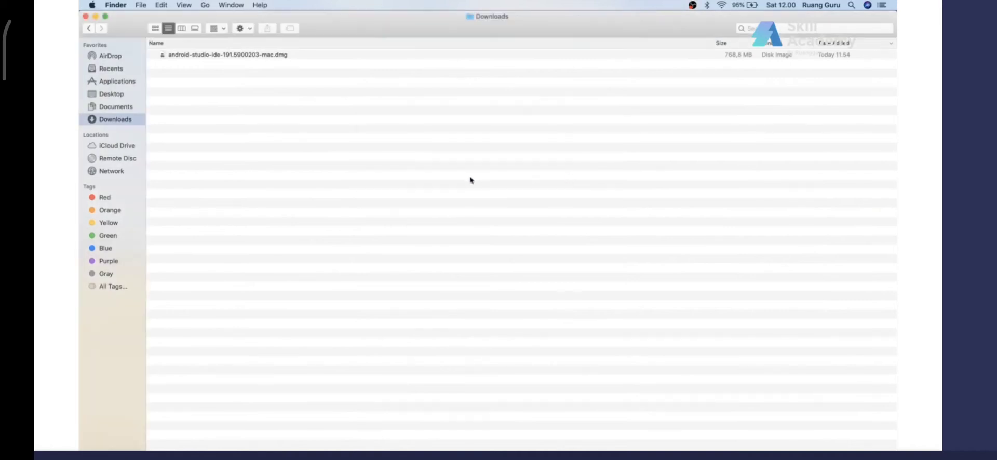
{"action": "left_click", "coordinate": [86, 16]}
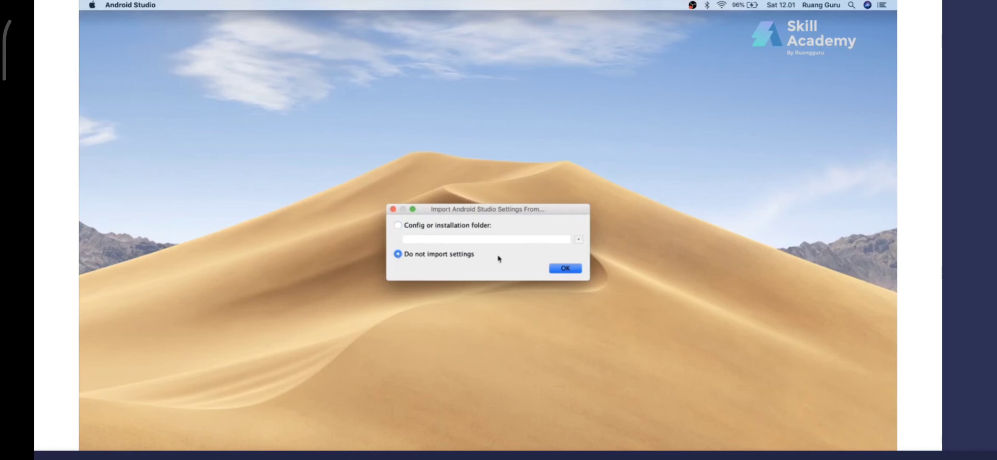
Decline importing settings and sending usage statistics to Google, and continue past the setup wizard's welcome page.
{"action": "left_click", "coordinate": [567, 269]}
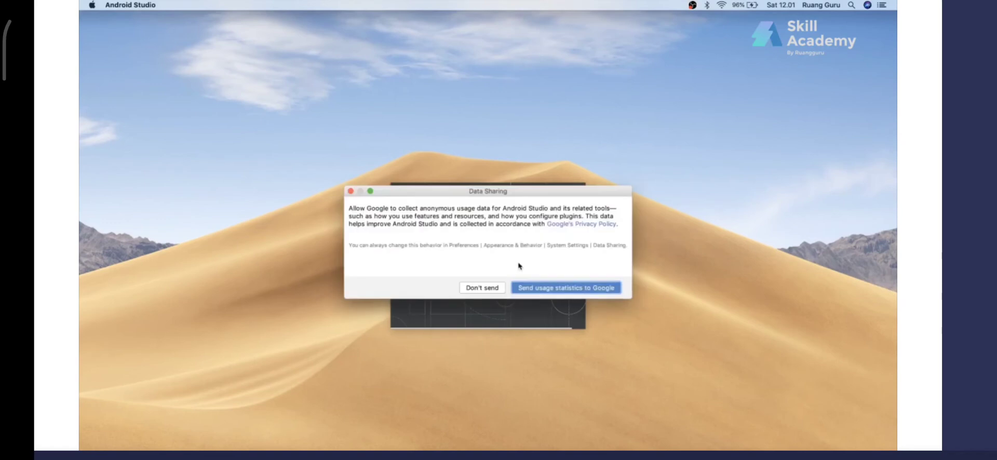
{"action": "left_click", "coordinate": [480, 288]}
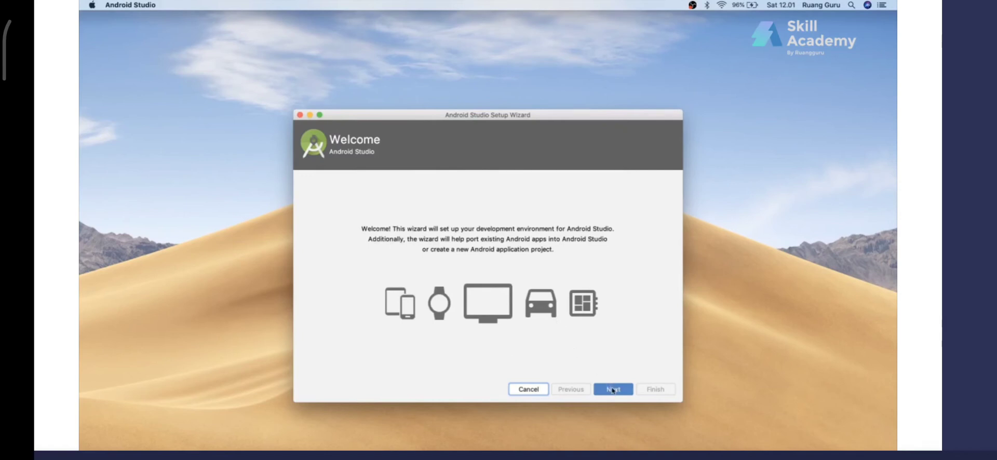
{"action": "left_click", "coordinate": [612, 391]}
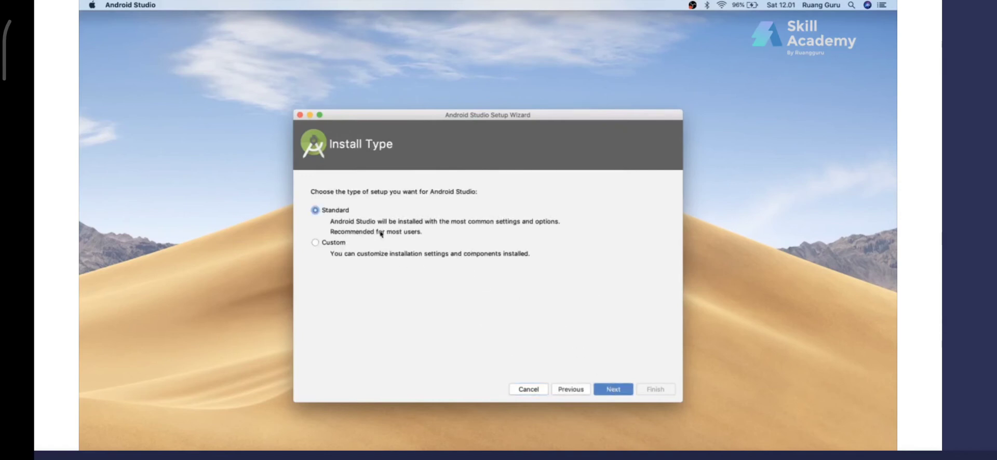
Choose the Custom setup type and the Darcula UI theme in the setup wizard.
{"action": "left_click", "coordinate": [316, 244]}
{"action": "left_click", "coordinate": [608, 387]}
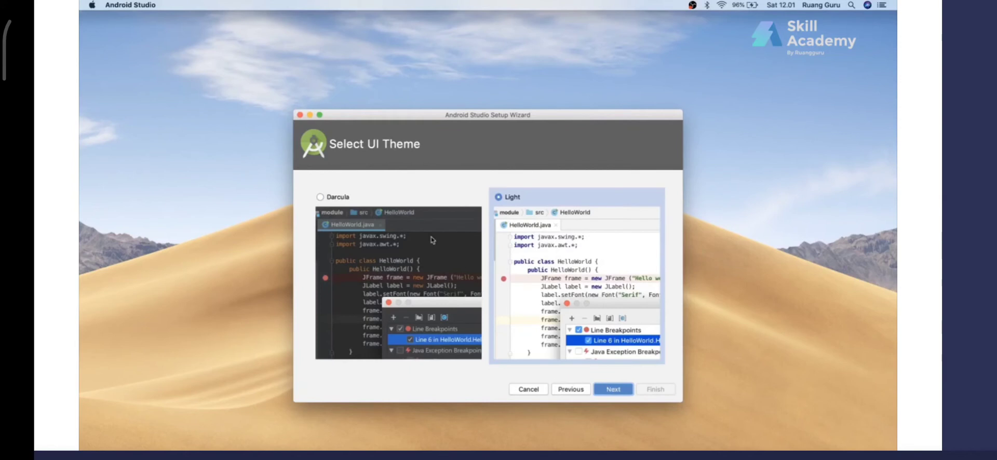
{"action": "left_click", "coordinate": [320, 197]}
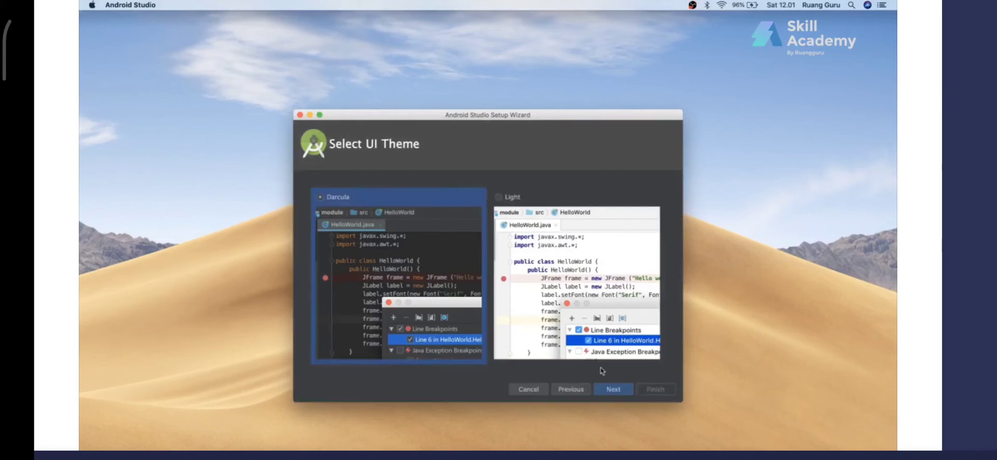
{"action": "left_click", "coordinate": [614, 390]}
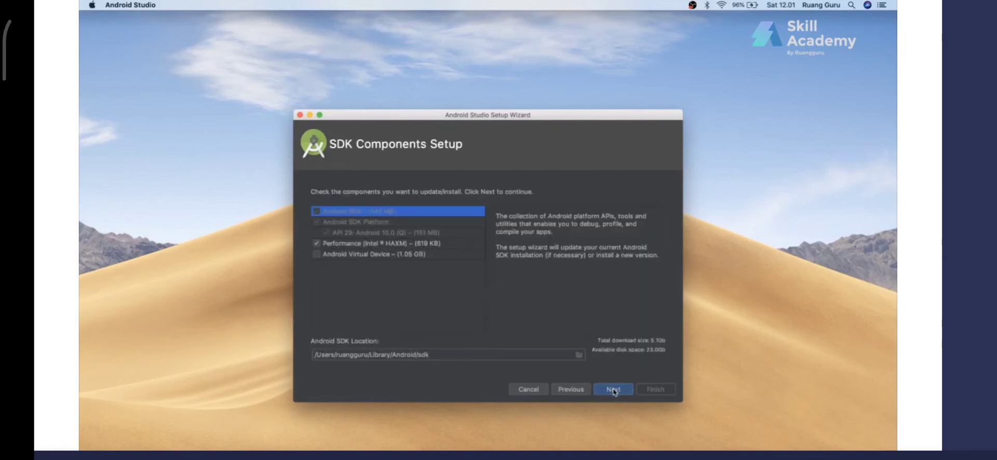
Include both Performance (Intel HAXM) and Android Virtual Device in the SDK components and continue to the emulator settings.
{"action": "left_click", "coordinate": [374, 259]}
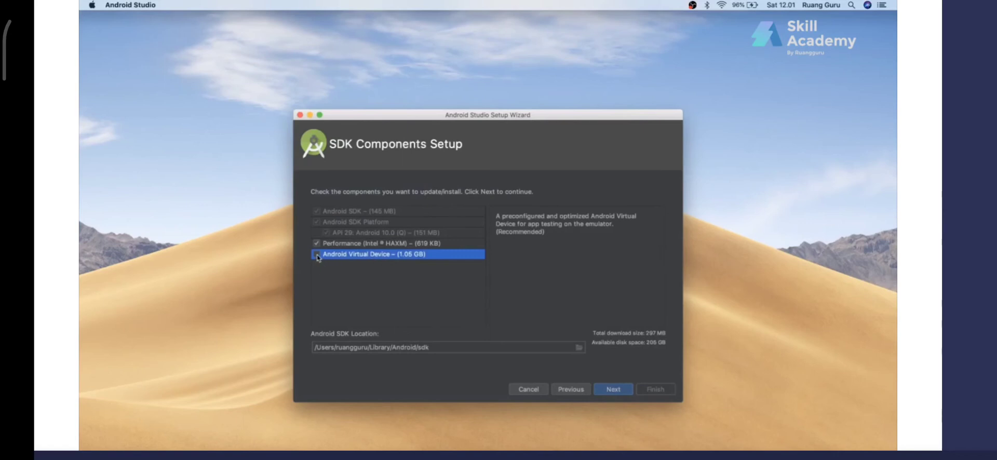
{"action": "left_click", "coordinate": [317, 255]}
{"action": "left_click", "coordinate": [374, 244]}
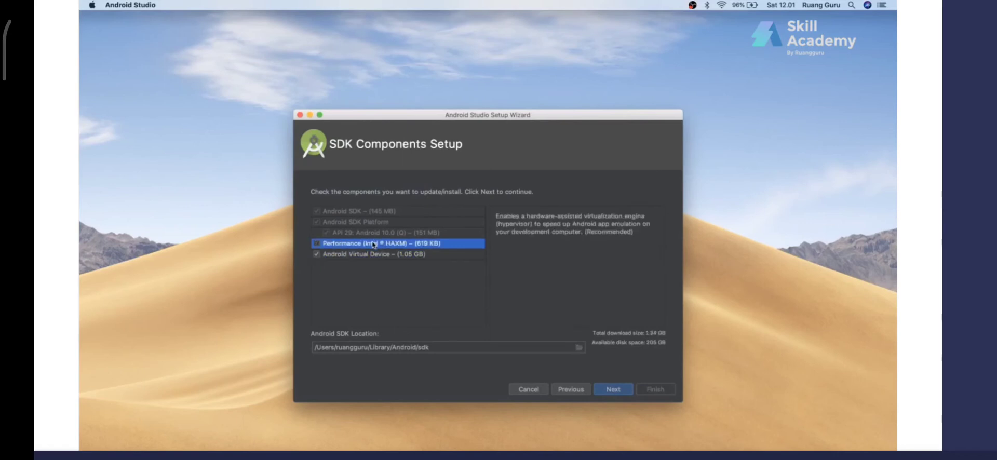
{"action": "left_click", "coordinate": [317, 244]}
{"action": "left_click", "coordinate": [386, 255]}
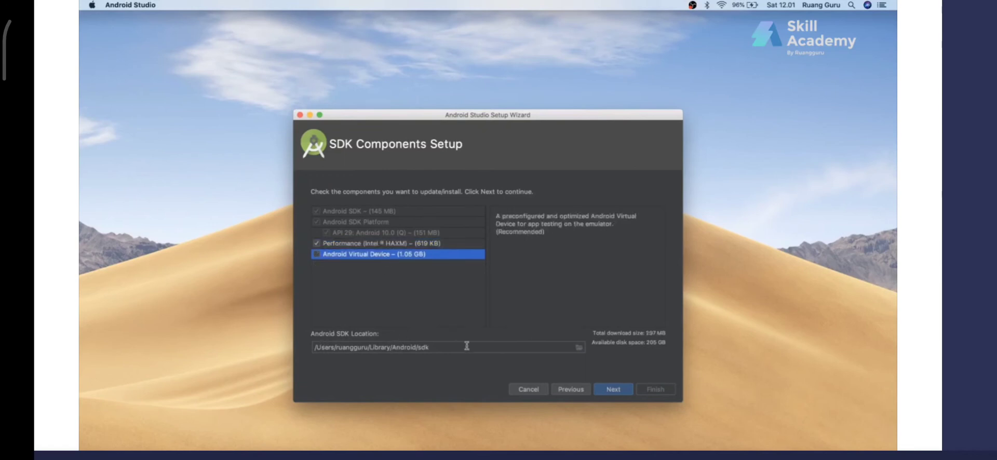
{"action": "left_click", "coordinate": [615, 389]}
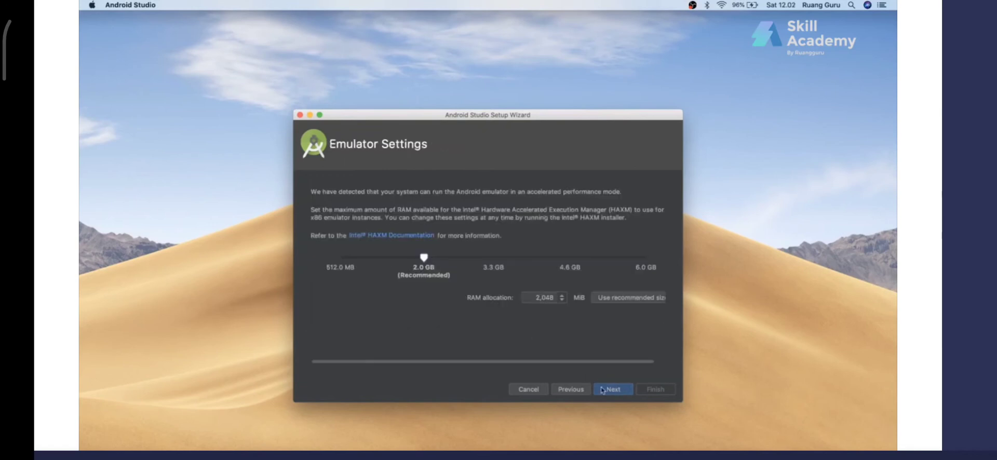
{"action": "left_click", "coordinate": [572, 390]}
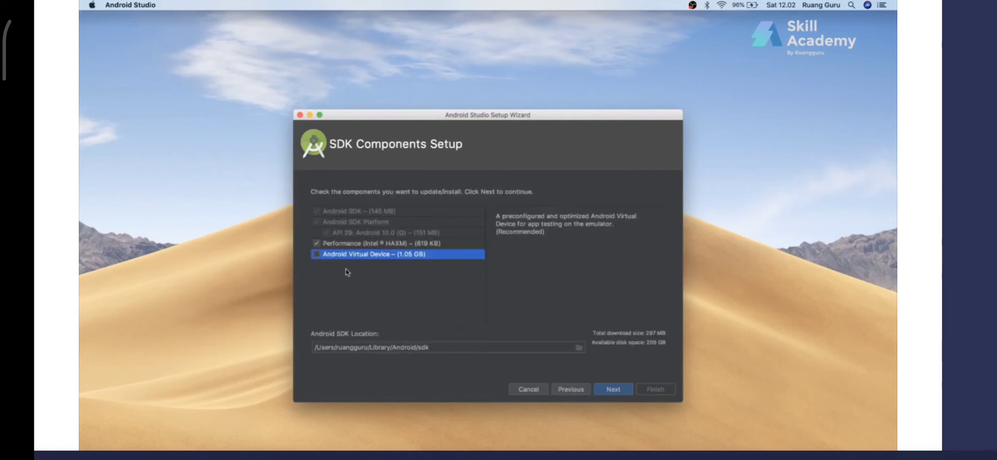
{"action": "left_click", "coordinate": [316, 254]}
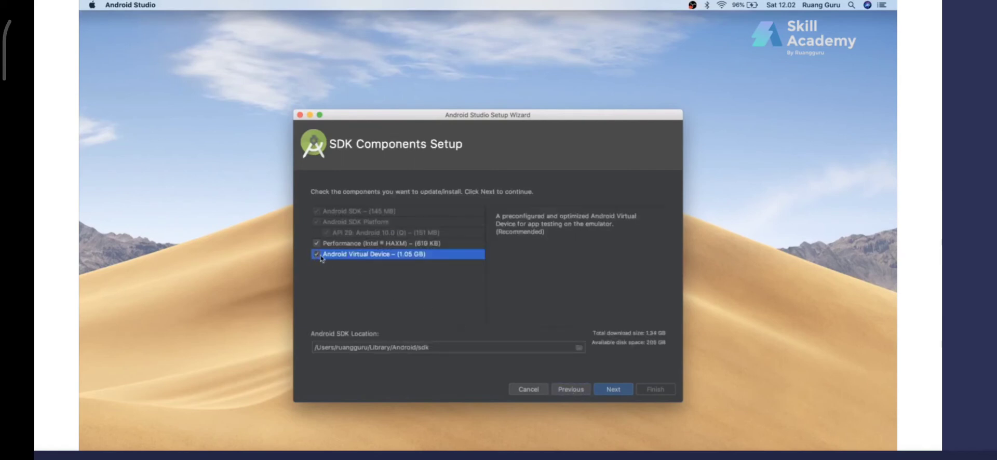
{"action": "left_click", "coordinate": [612, 390]}
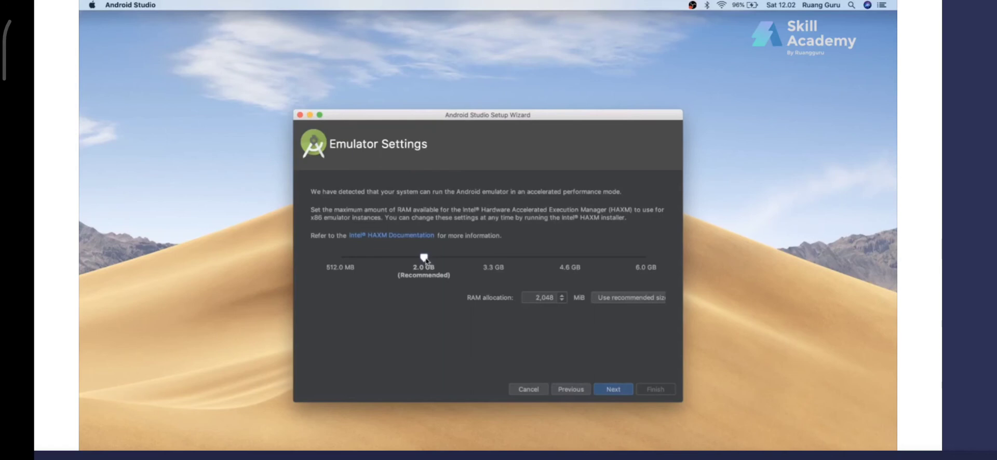
Keep the emulator RAM allocation at 2,048 MiB, and start downloading the verified SDK components with the details shown.
{"action": "left_click", "coordinate": [610, 388]}
{"action": "scroll", "coordinate": [483, 305], "scroll_direction": "up", "scroll_amount": 3}
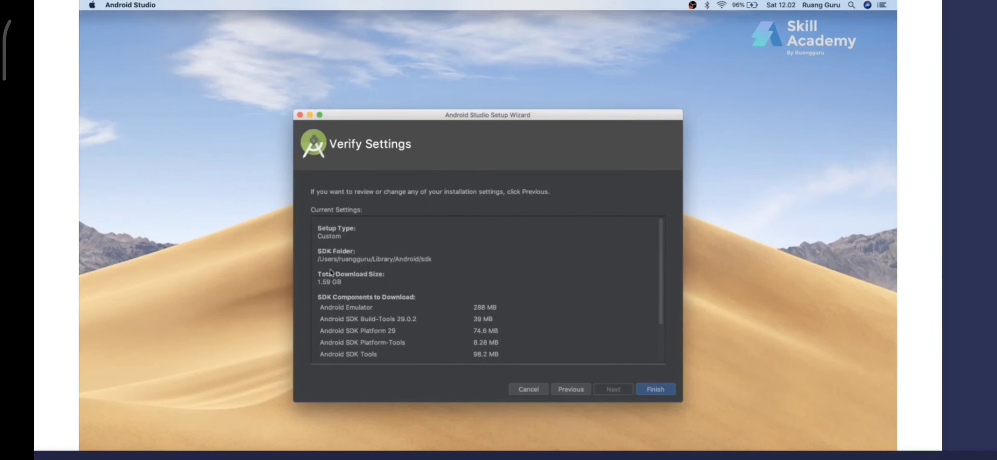
{"action": "scroll", "coordinate": [338, 271], "scroll_direction": "down", "scroll_amount": 3}
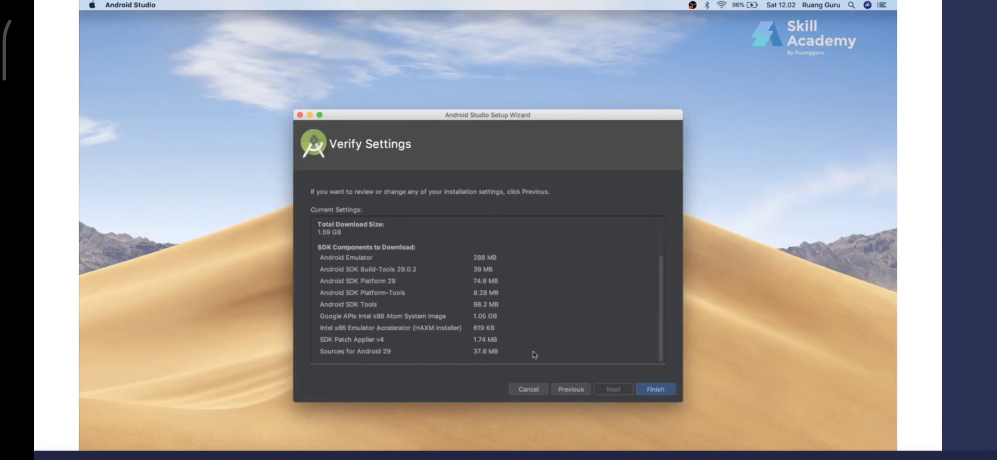
{"action": "left_click", "coordinate": [656, 390]}
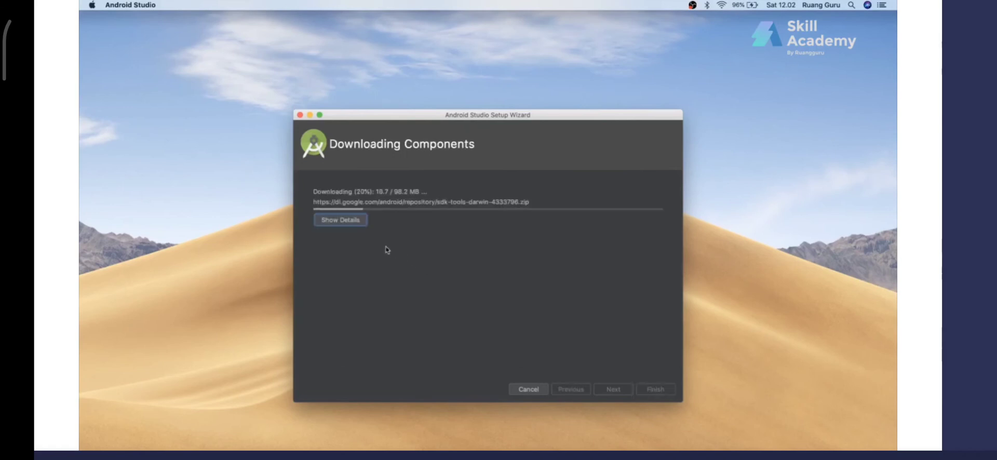
{"action": "left_click", "coordinate": [344, 223]}
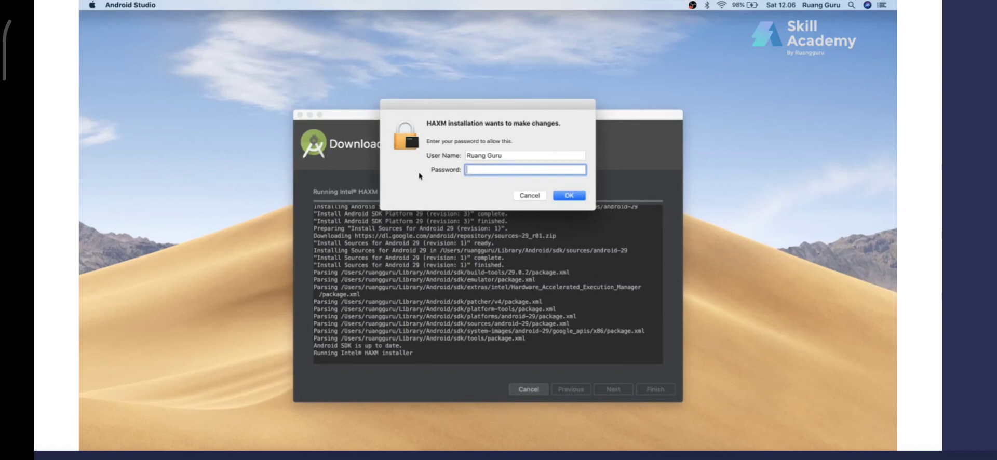
Enter the account password to authorize the HAXM installation.
{"action": "type", "text": "**********"}
{"action": "key", "text": "Return"}
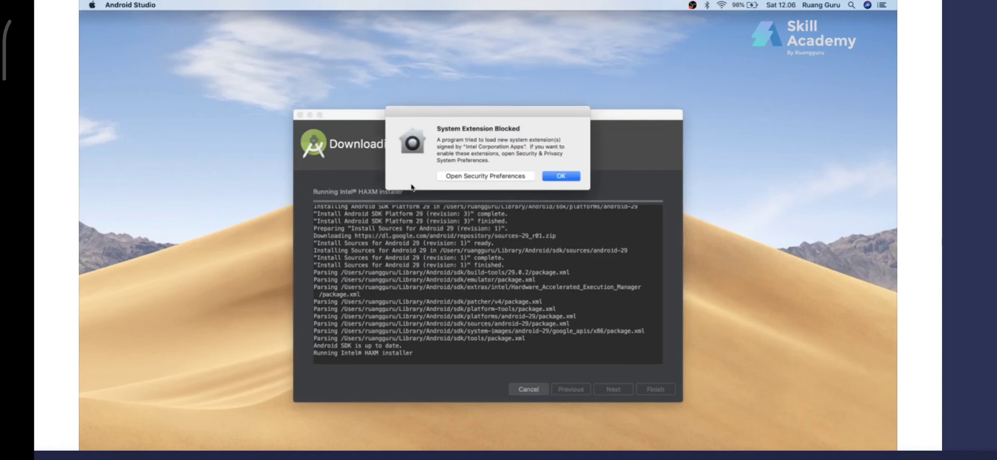
In System Preferences, allow the blocked system software from Intel Corporation Apps and unlock Security & Privacy with the account password.
{"action": "left_click", "coordinate": [478, 176]}
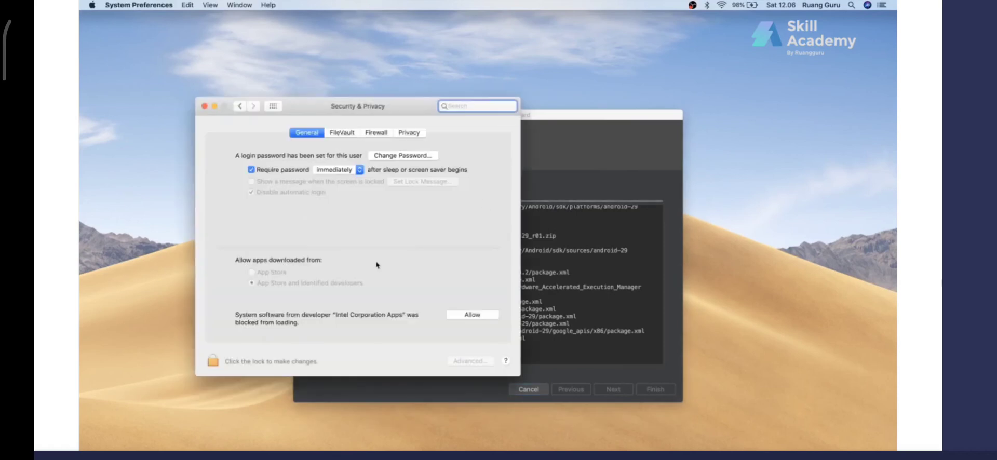
{"action": "left_click", "coordinate": [473, 315]}
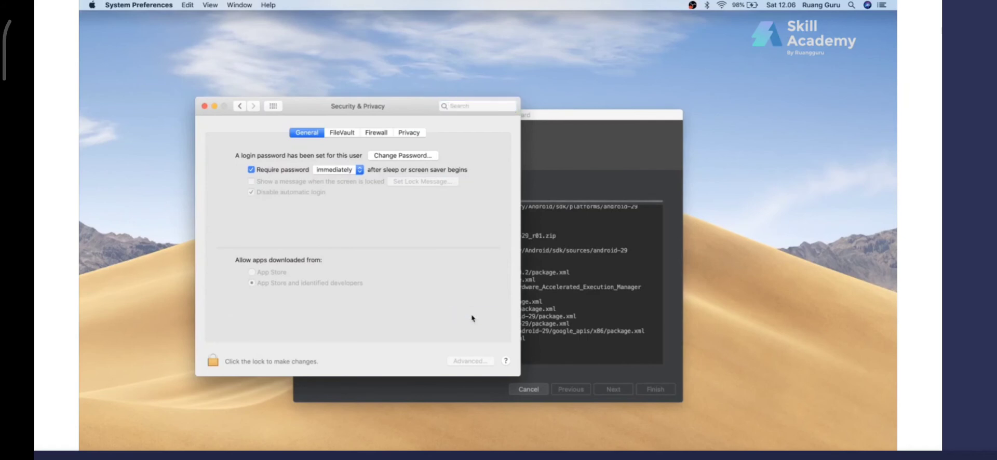
{"action": "left_click", "coordinate": [577, 169]}
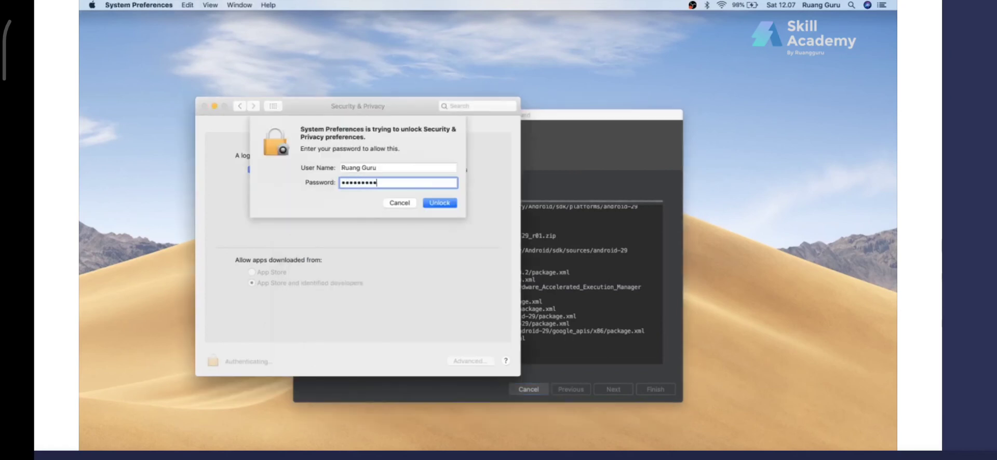
{"action": "key", "text": "Return"}
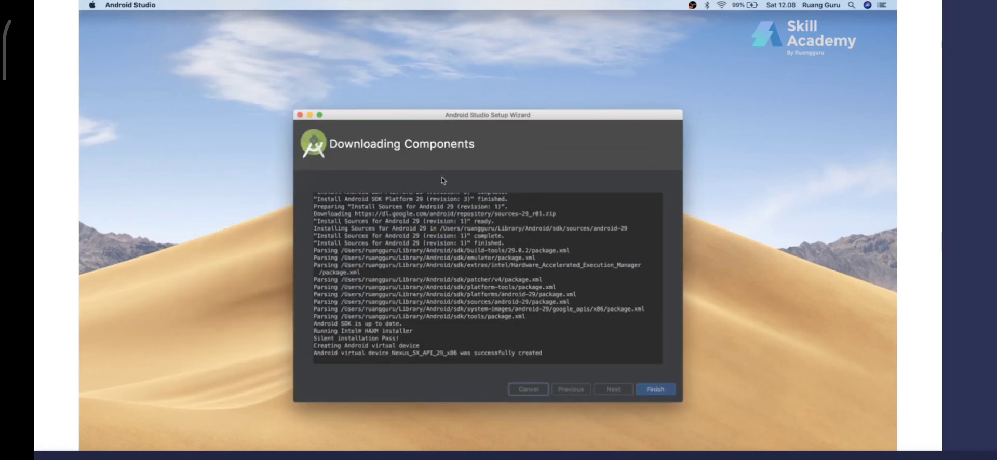
Finish the Android Studio setup wizard and open the AVD Manager maximized, selecting the Nexus 5X API 29 x86 device.
{"action": "left_click", "coordinate": [655, 389]}
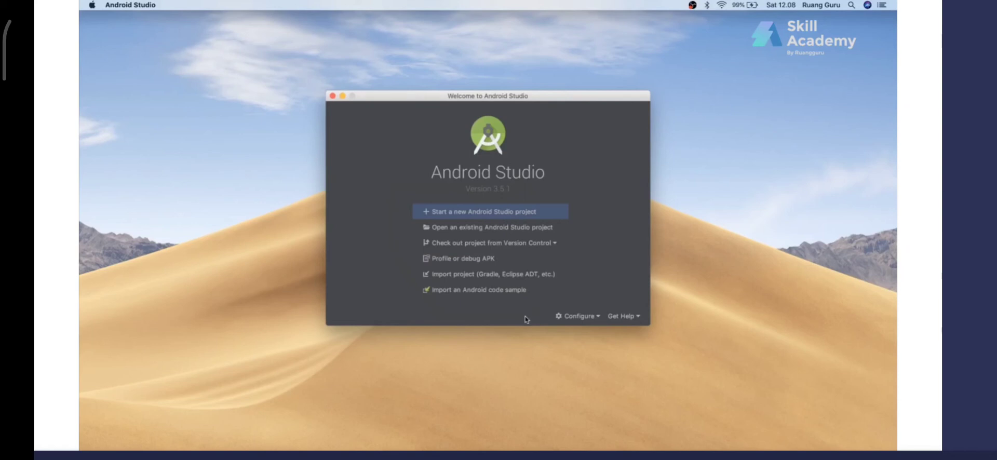
{"action": "left_click", "coordinate": [580, 321]}
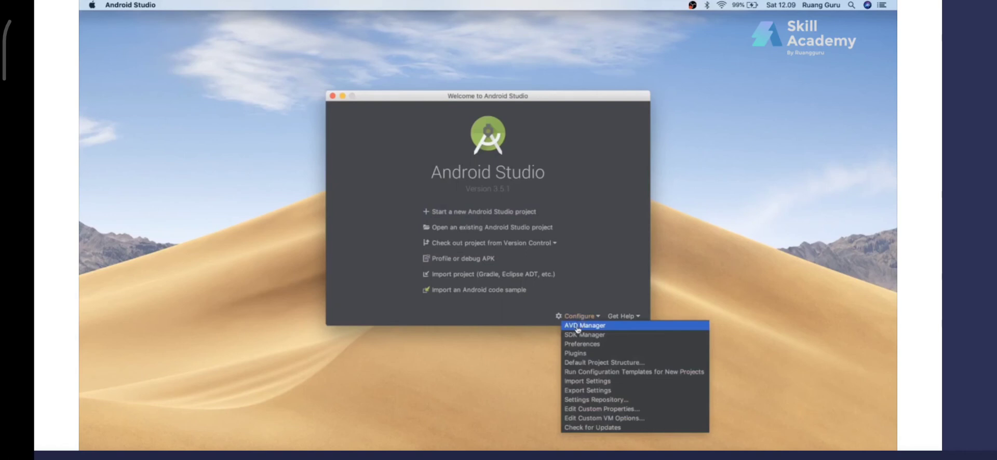
{"action": "left_click", "coordinate": [578, 327]}
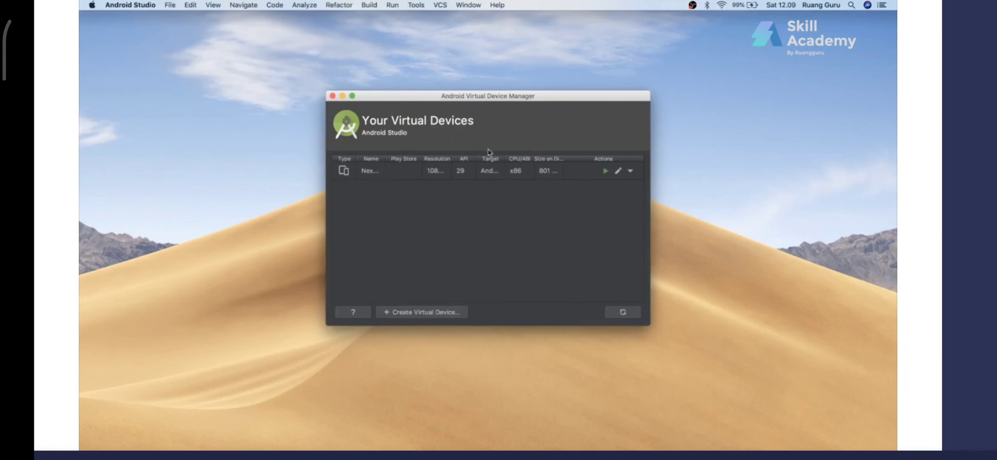
{"action": "left_click", "coordinate": [352, 95]}
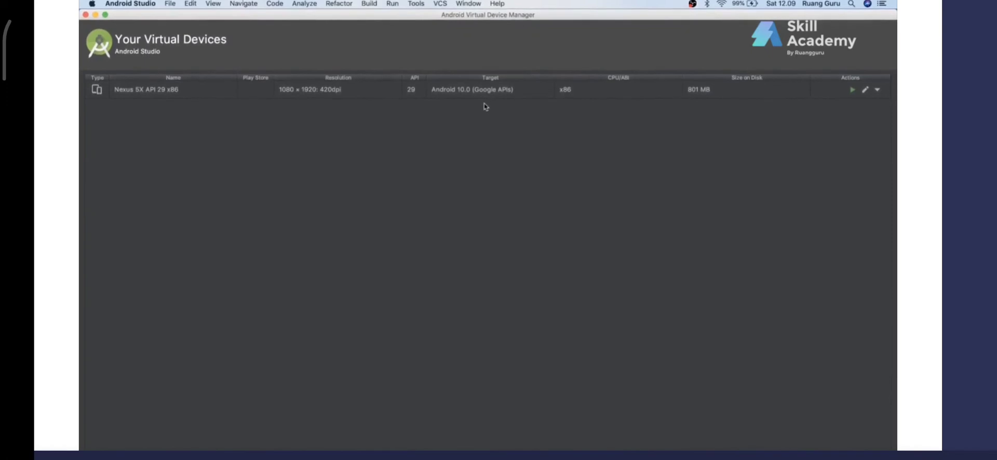
{"action": "left_click", "coordinate": [143, 95]}
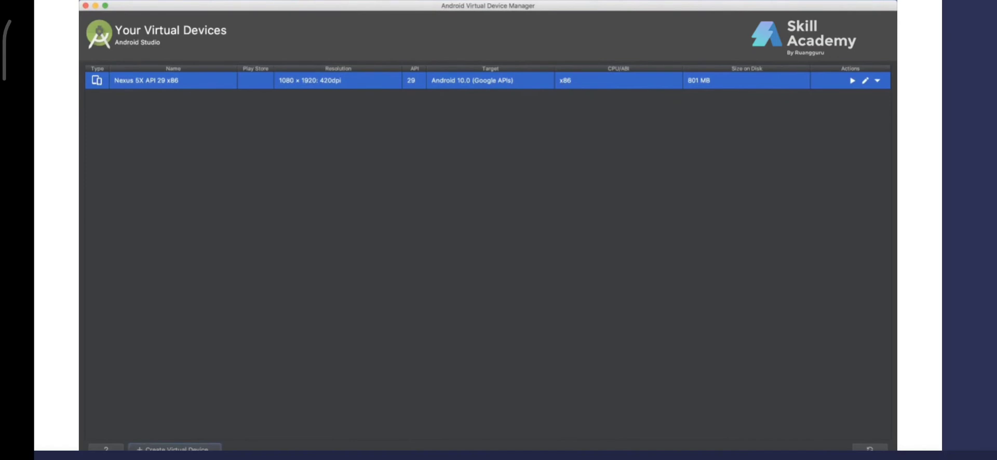
Start creating a new virtual device based on the Pixel 3a phone hardware profile.
{"action": "left_click", "coordinate": [173, 447]}
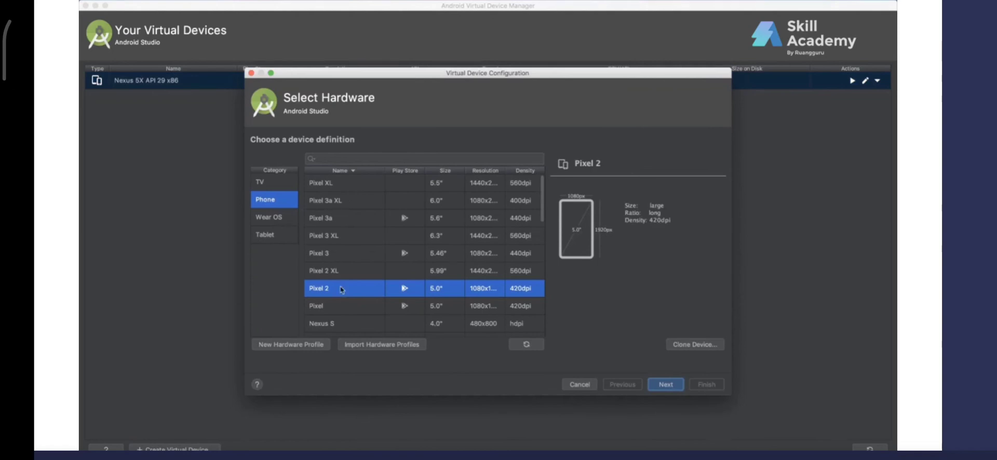
{"action": "left_click", "coordinate": [323, 224]}
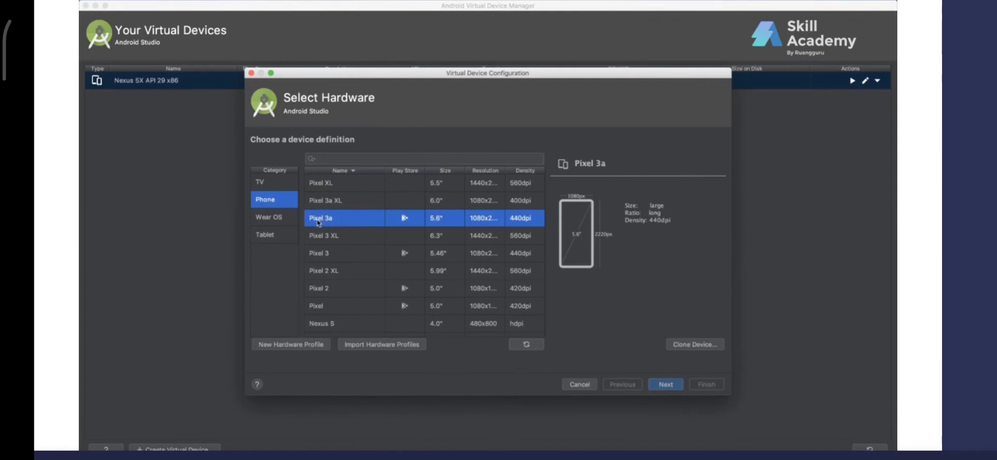
{"action": "left_click", "coordinate": [664, 384]}
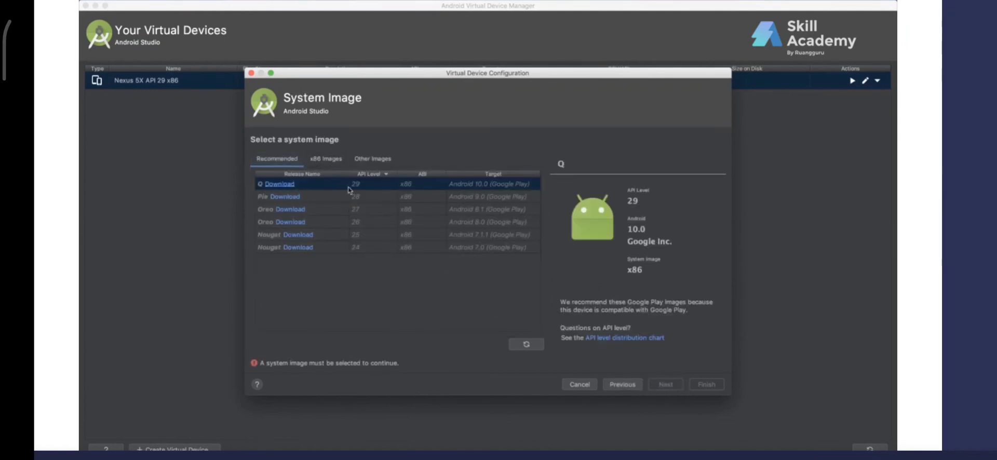
Download the Q (API 29, x86, Google Play) system image, accepting its license, and use it for the virtual device.
{"action": "left_click", "coordinate": [278, 184]}
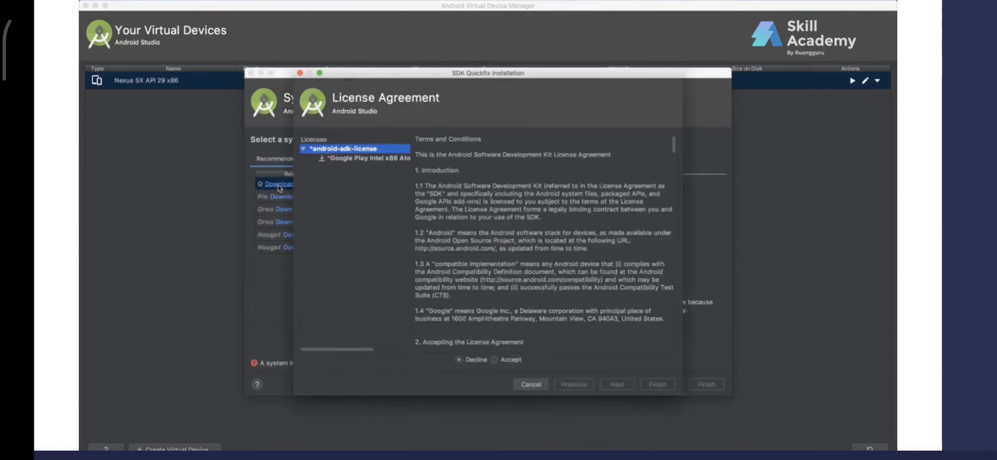
{"action": "left_click", "coordinate": [492, 360]}
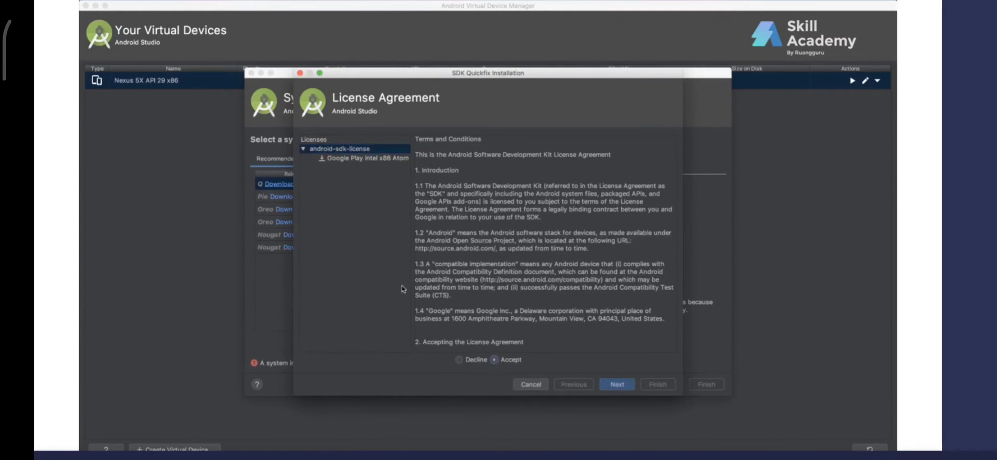
{"action": "left_click", "coordinate": [614, 383]}
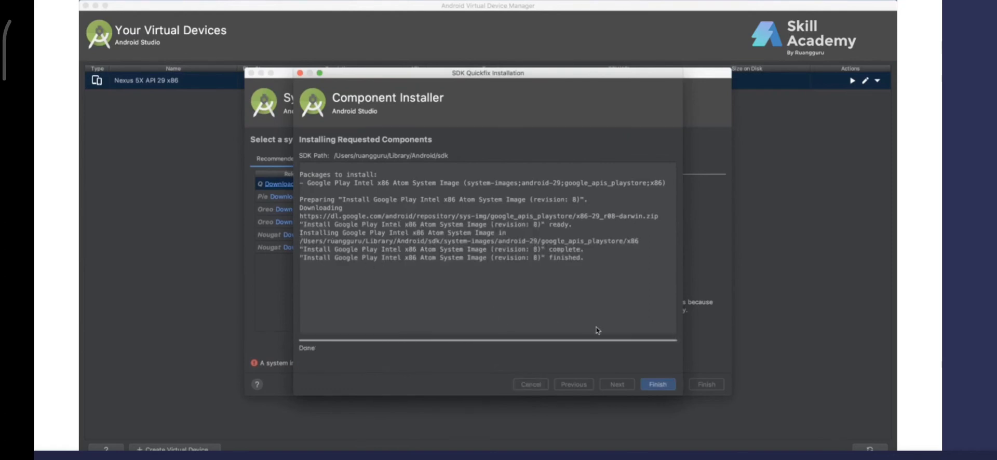
{"action": "left_click", "coordinate": [649, 384]}
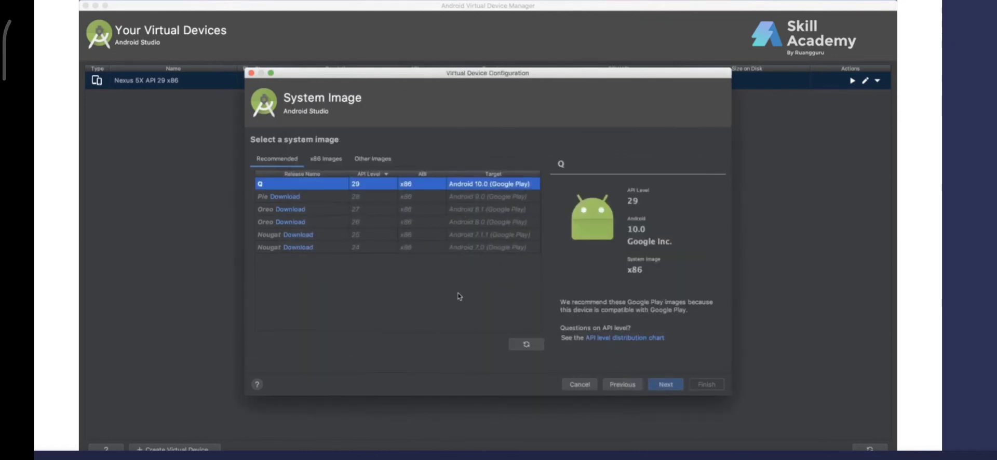
{"action": "left_click", "coordinate": [660, 384]}
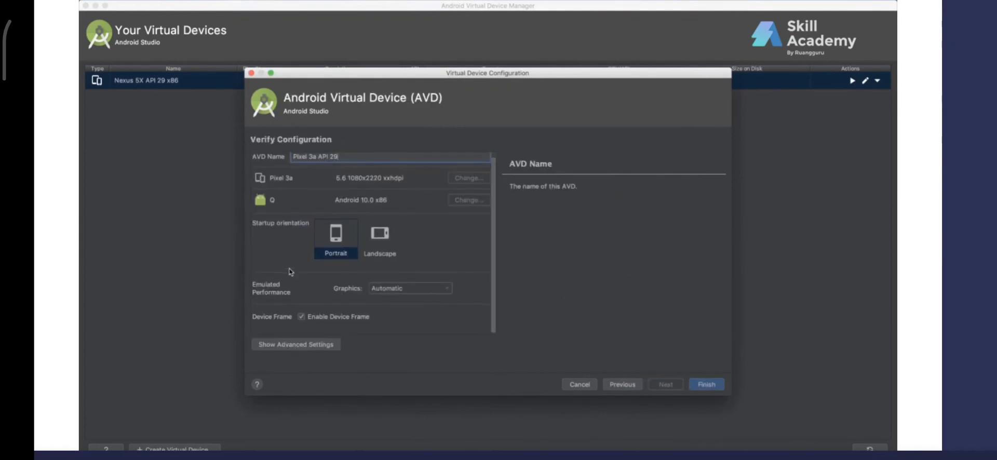
Set the virtual device's boot option to Cold boot in the advanced settings and finish creating the device.
{"action": "scroll", "coordinate": [281, 278], "scroll_direction": "down", "scroll_amount": 1}
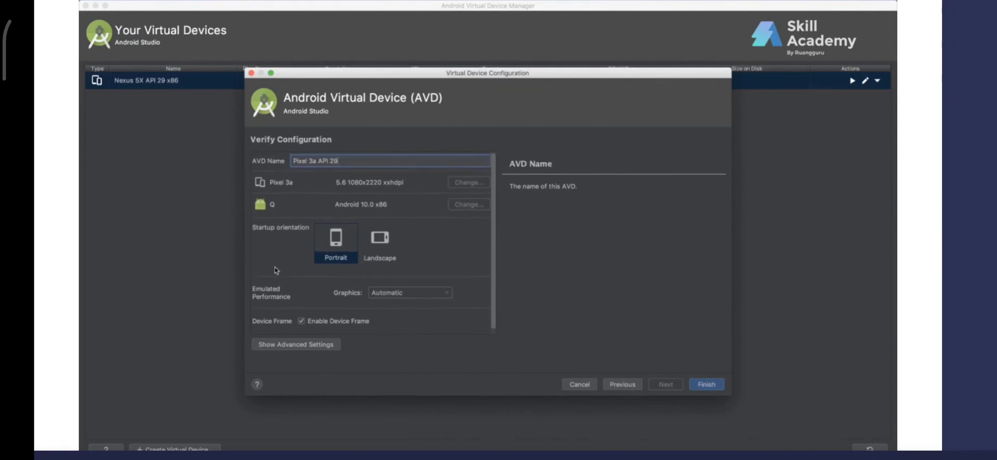
{"action": "left_click", "coordinate": [287, 342]}
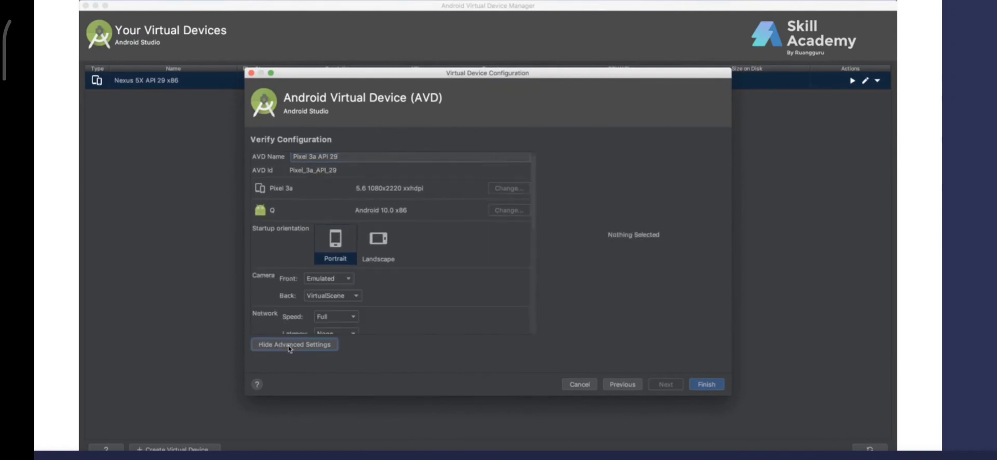
{"action": "scroll", "coordinate": [406, 288], "scroll_direction": "down", "scroll_amount": 10}
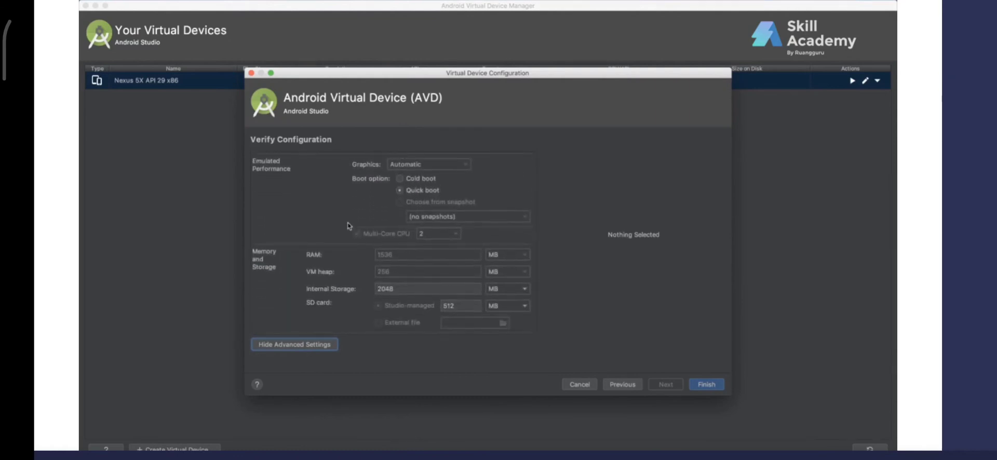
{"action": "left_click", "coordinate": [399, 179]}
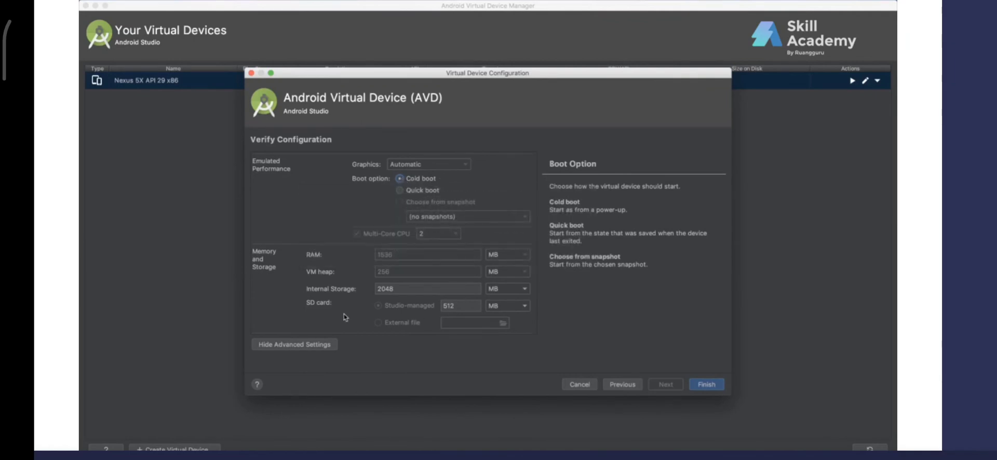
{"action": "scroll", "coordinate": [450, 331], "scroll_direction": "down", "scroll_amount": 3}
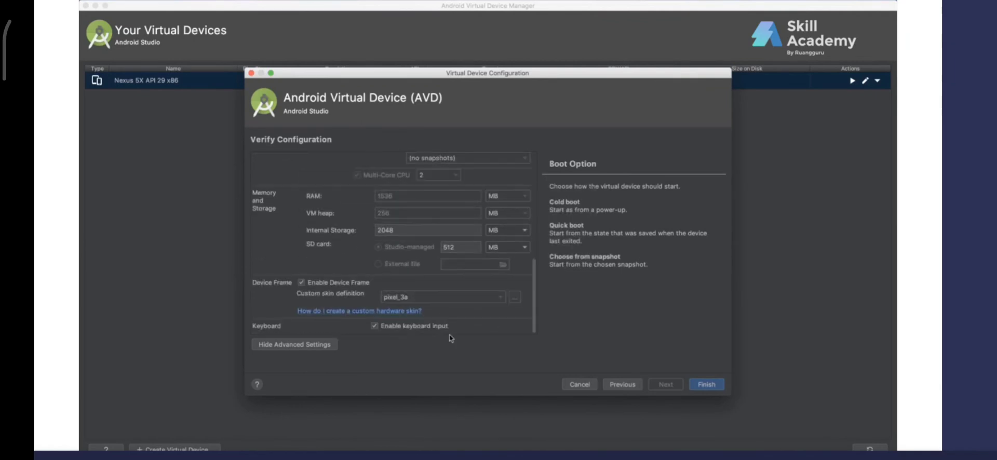
{"action": "left_click", "coordinate": [702, 385]}
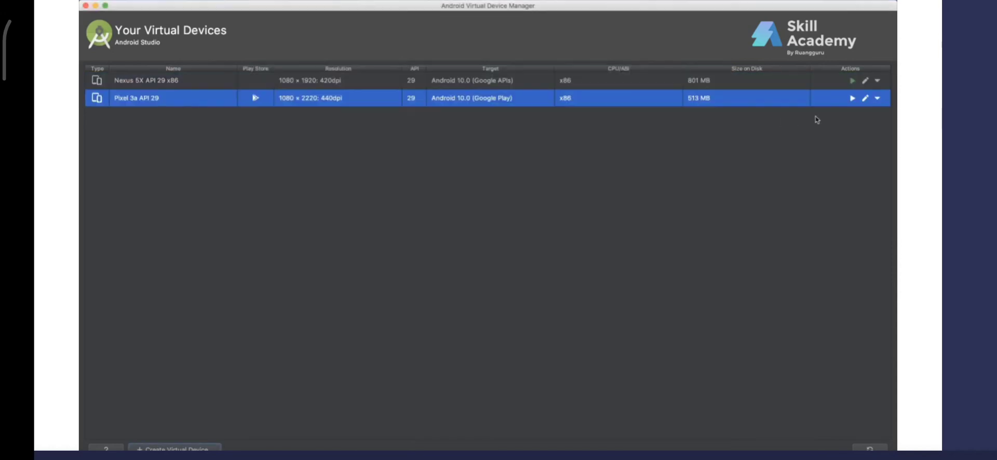
Launch the Pixel 3a API 29 emulator and always allow USB debugging from this computer.
{"action": "left_click", "coordinate": [852, 99]}
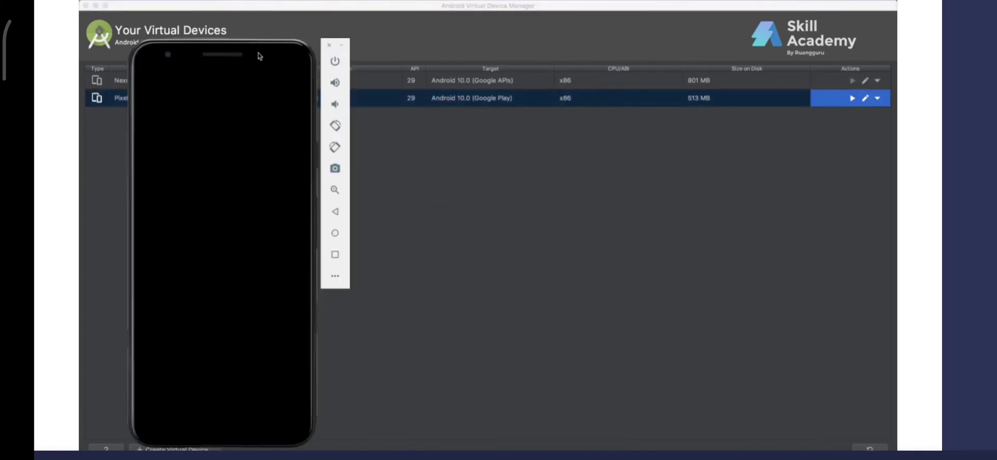
{"action": "left_click_drag", "start_coordinate": [259, 56], "coordinate": [519, 49]}
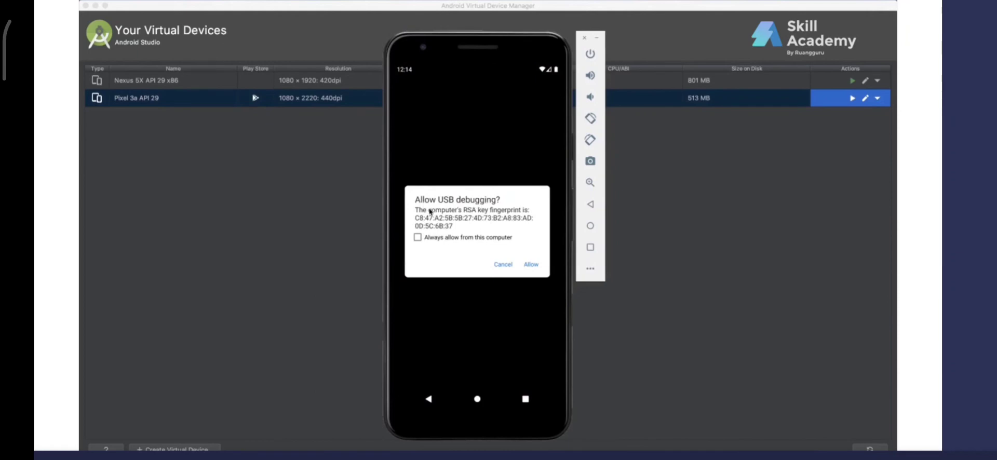
{"action": "left_click", "coordinate": [417, 240]}
{"action": "left_click", "coordinate": [532, 266]}
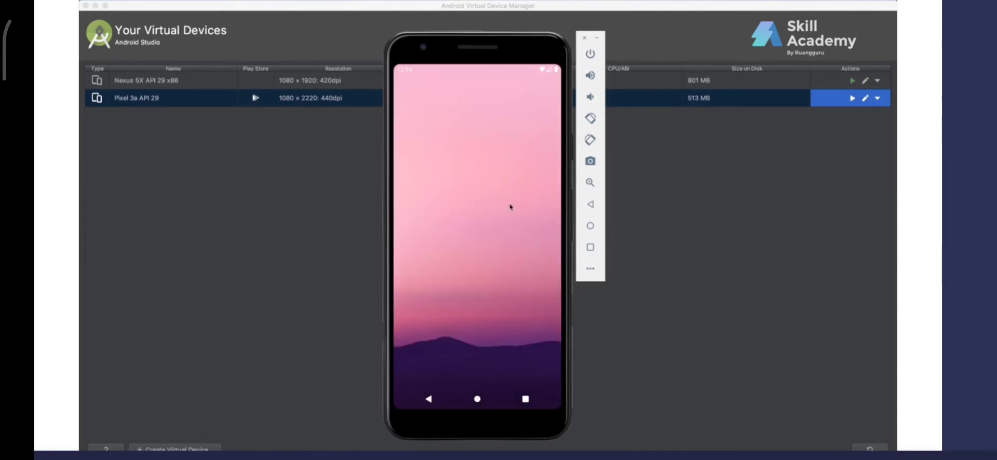